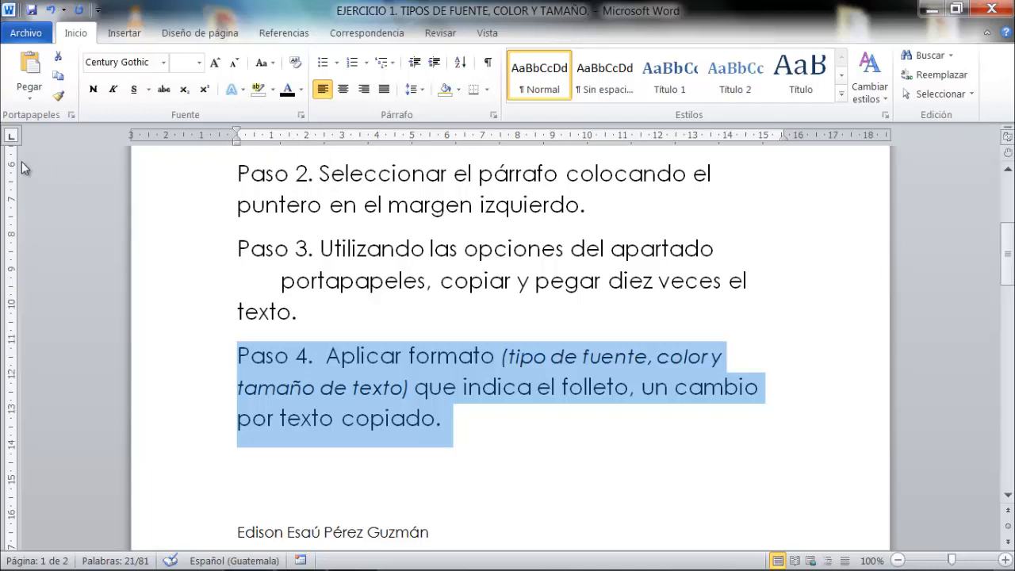
Hide the document ruler and show it again.
{"action": "left_click", "coordinate": [488, 38]}
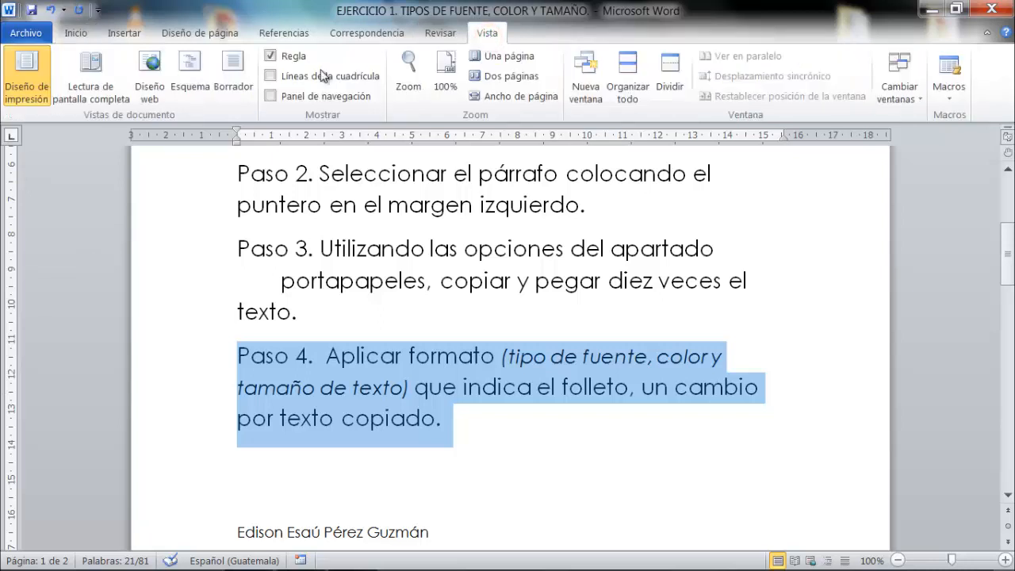
{"action": "left_click", "coordinate": [290, 58]}
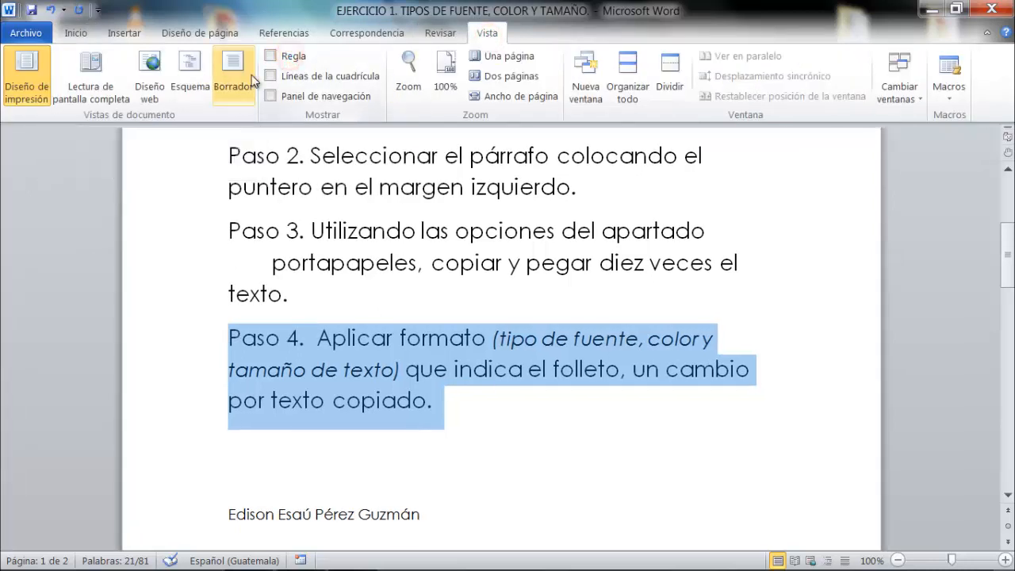
{"action": "left_click", "coordinate": [271, 57]}
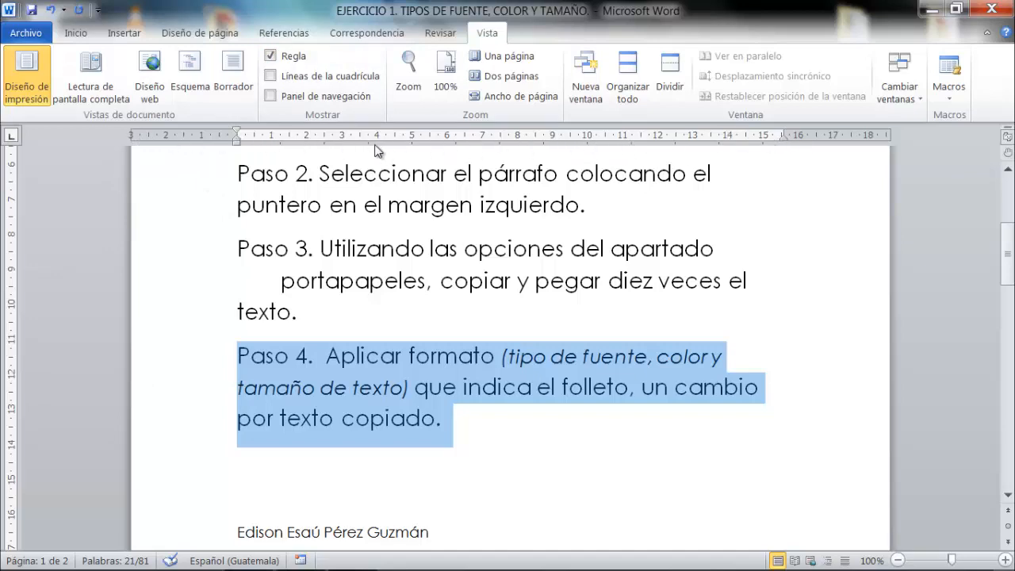
Review the exercise instructions from the title through Paso 4 and clear the selection on the Paso 4 paragraph.
{"action": "key", "text": "ctrl+Home"}
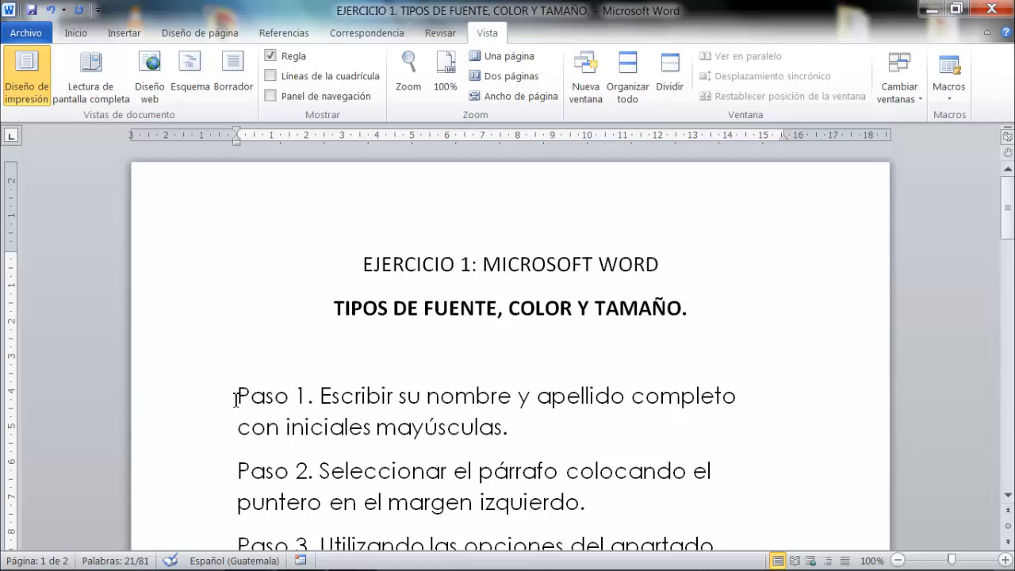
{"action": "scroll", "coordinate": [238, 394], "scroll_direction": "down", "scroll_amount": 5}
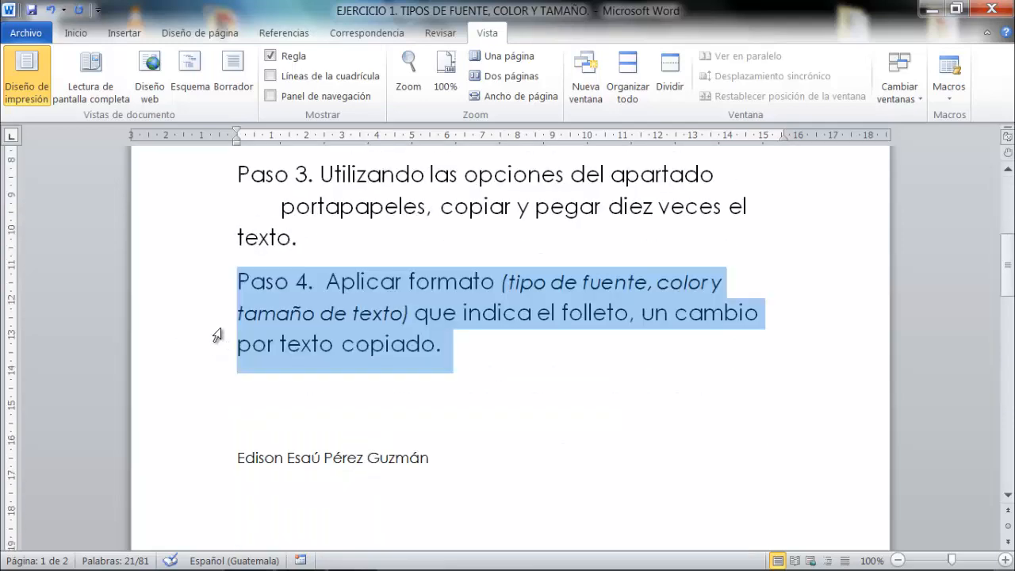
{"action": "left_click", "coordinate": [379, 313]}
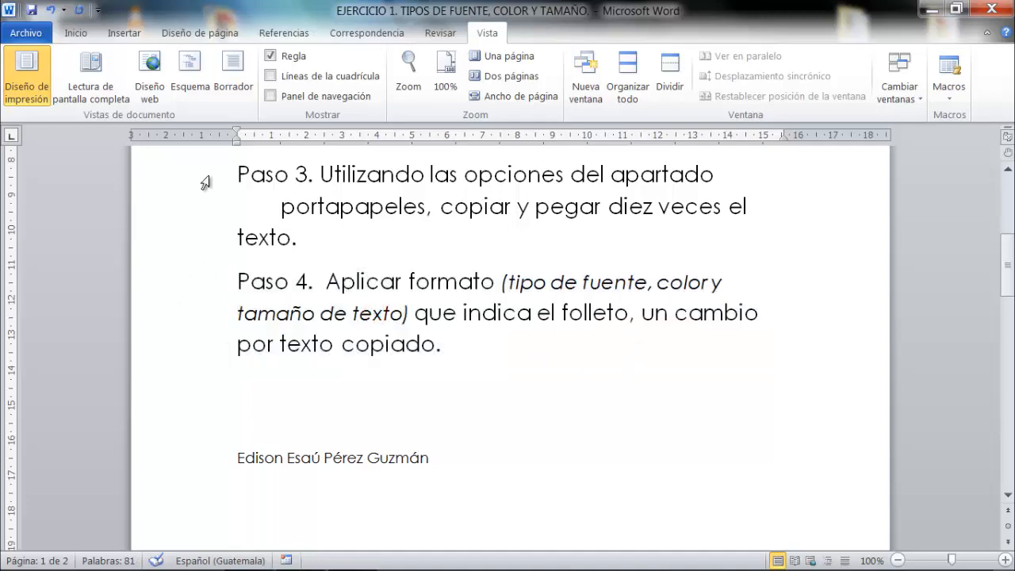
{"action": "scroll", "coordinate": [209, 314], "scroll_direction": "up", "scroll_amount": 5}
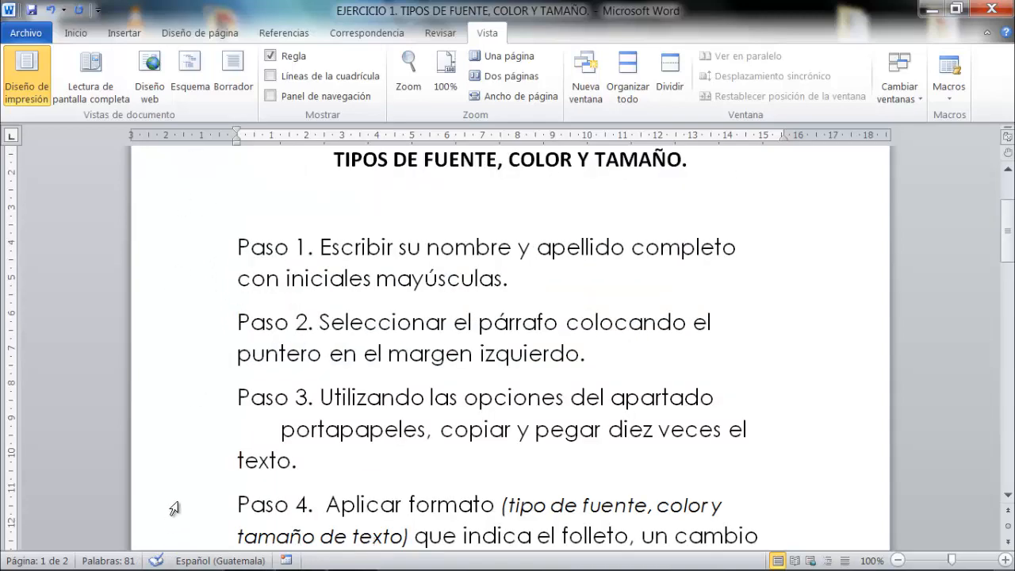
{"action": "scroll", "coordinate": [204, 315], "scroll_direction": "down", "scroll_amount": 7}
{"action": "scroll", "coordinate": [194, 393], "scroll_direction": "down", "scroll_amount": 3}
{"action": "scroll", "coordinate": [194, 385], "scroll_direction": "up", "scroll_amount": 5}
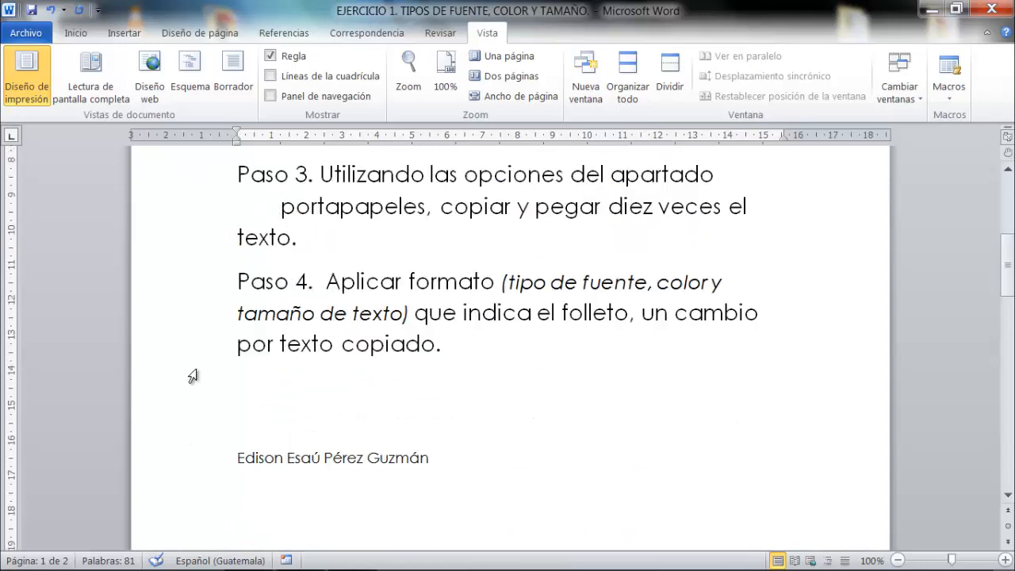
Copy the whole full-name line below the Paso 4 paragraph.
{"action": "left_click", "coordinate": [214, 464]}
{"action": "key", "text": "ctrl+c"}
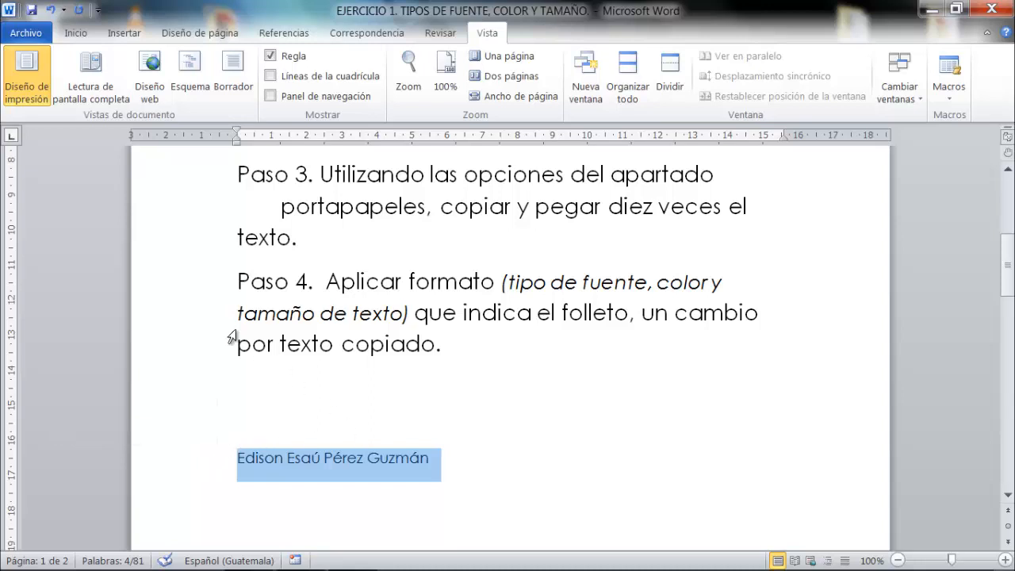
{"action": "left_click", "coordinate": [75, 33]}
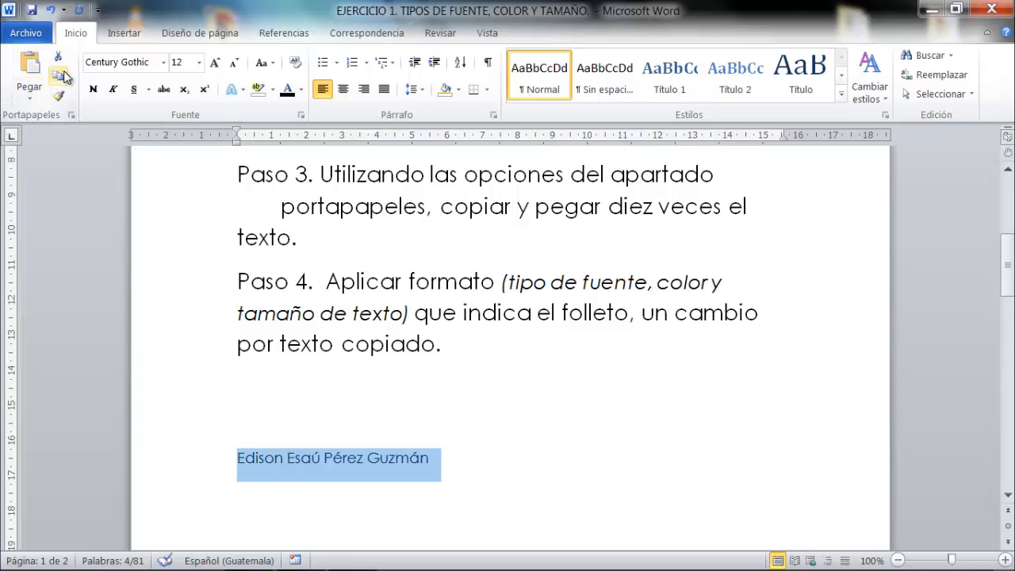
{"action": "left_click", "coordinate": [61, 78]}
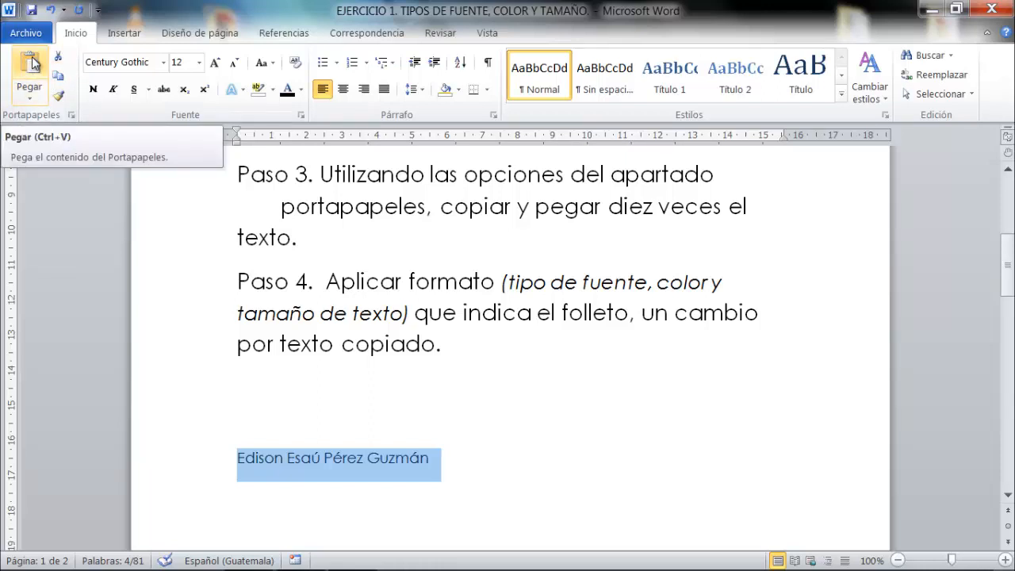
Paste the copied name line repeatedly over the selected original until it fills ten consecutive lines.
{"action": "left_click", "coordinate": [32, 63]}
{"action": "left_click", "coordinate": [32, 64]}
{"action": "left_click", "coordinate": [32, 63]}
{"action": "left_click", "coordinate": [32, 64]}
{"action": "left_click", "coordinate": [31, 64]}
{"action": "left_click", "coordinate": [31, 64]}
{"action": "left_click", "coordinate": [32, 63]}
{"action": "left_click", "coordinate": [31, 63]}
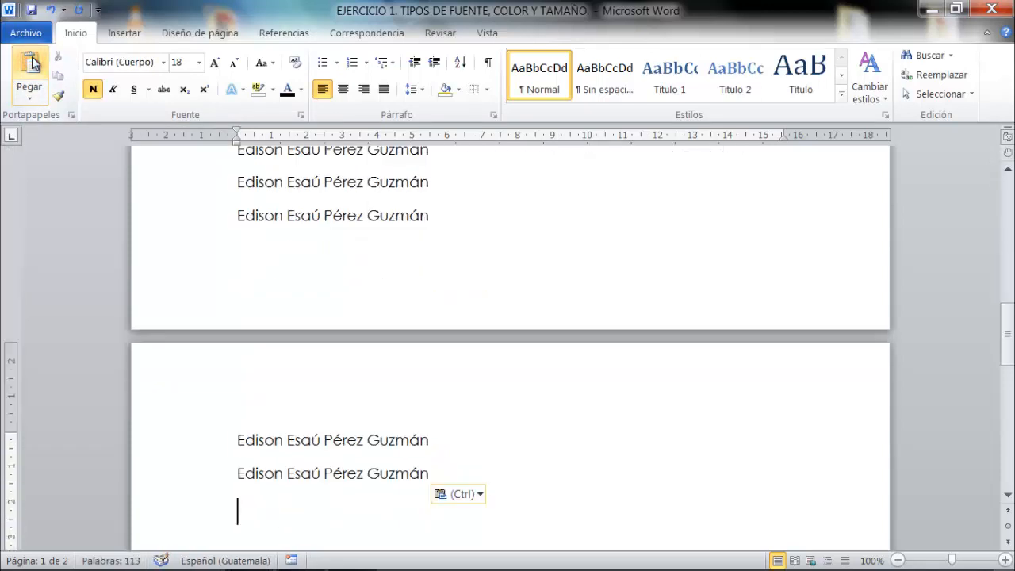
{"action": "left_click", "coordinate": [32, 63]}
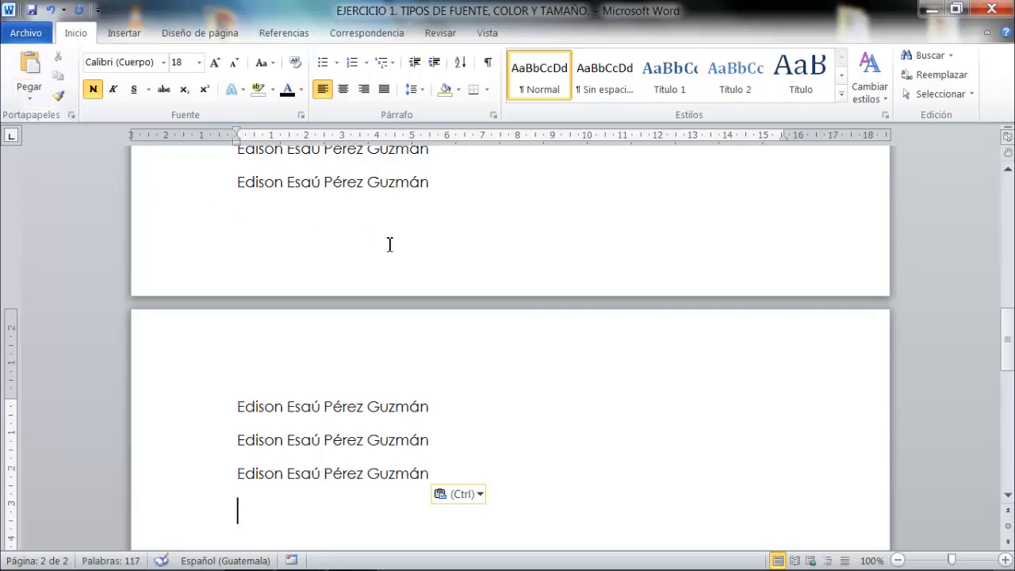
Examine the font, font colour and font size choices for the first pasted name line without applying any.
{"action": "scroll", "coordinate": [453, 249], "scroll_direction": "up", "scroll_amount": 10}
{"action": "scroll", "coordinate": [452, 251], "scroll_direction": "up", "scroll_amount": 2}
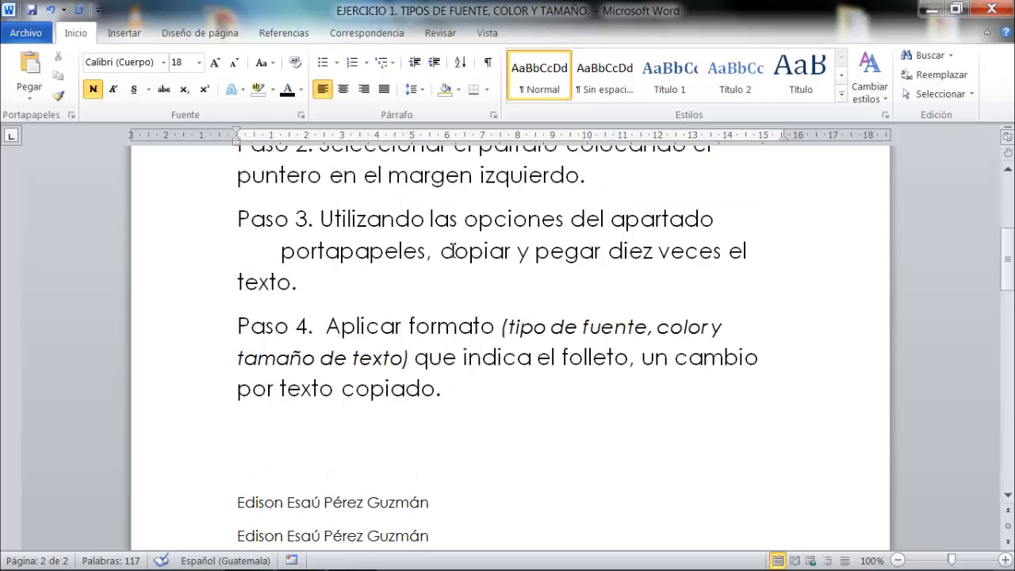
{"action": "scroll", "coordinate": [317, 267], "scroll_direction": "down", "scroll_amount": 2}
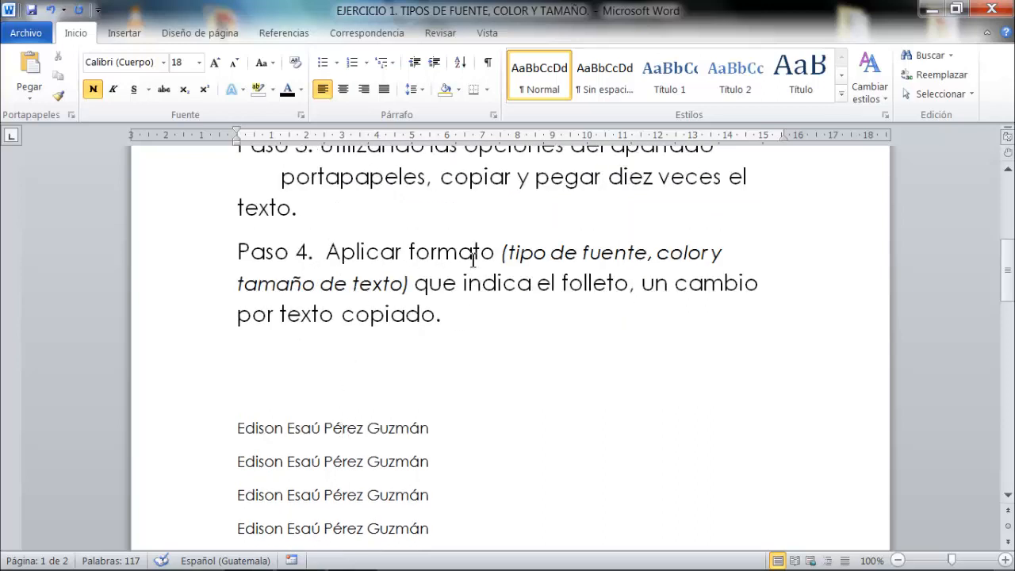
{"action": "triple_click", "coordinate": [347, 422]}
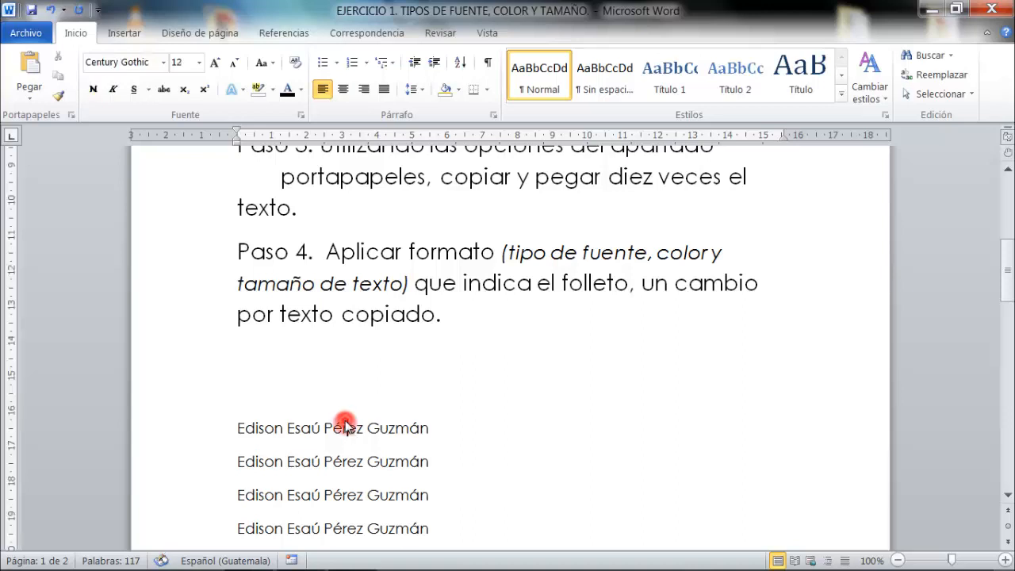
{"action": "left_click", "coordinate": [162, 62]}
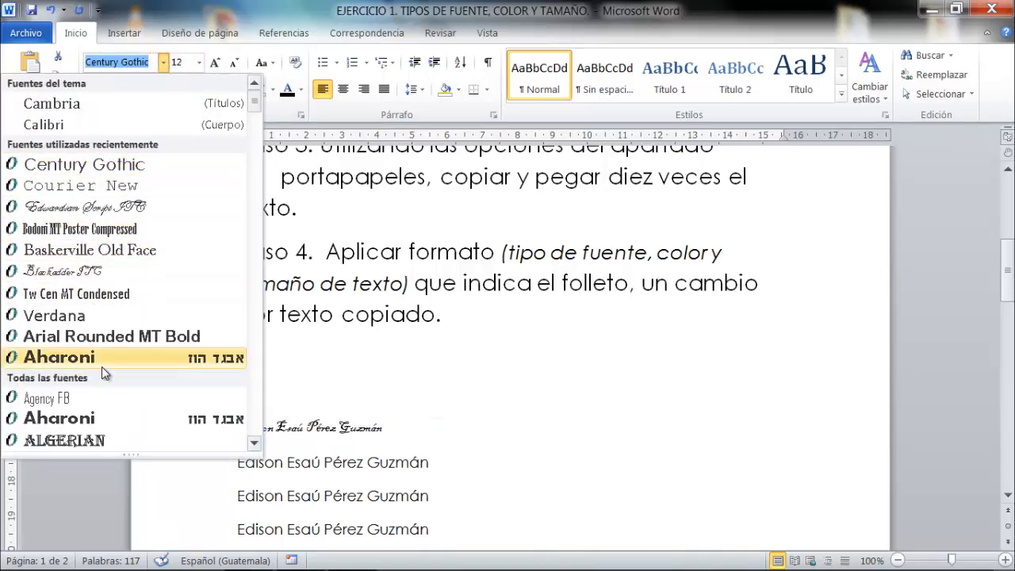
{"action": "left_click", "coordinate": [167, 64]}
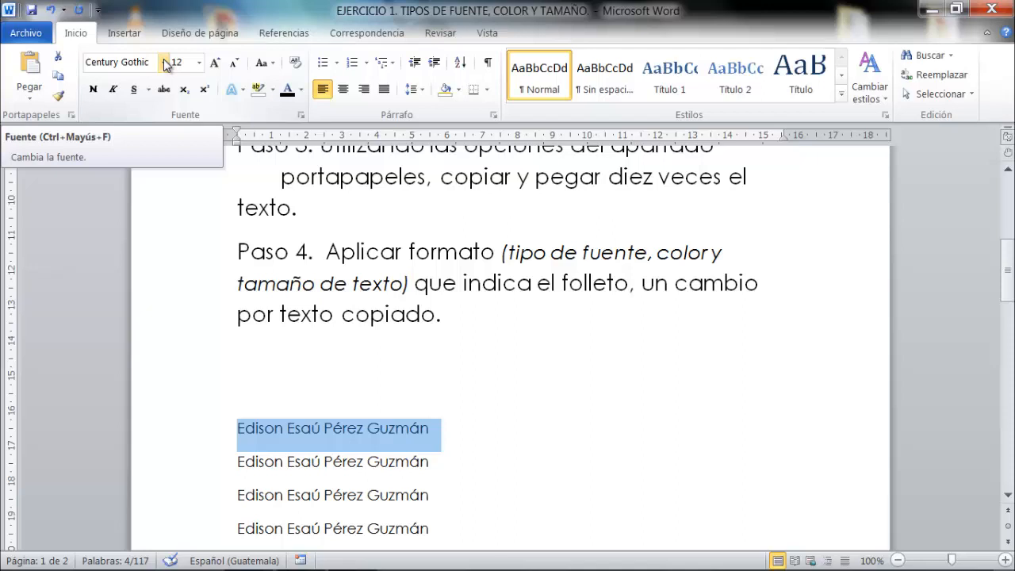
{"action": "left_click", "coordinate": [164, 62]}
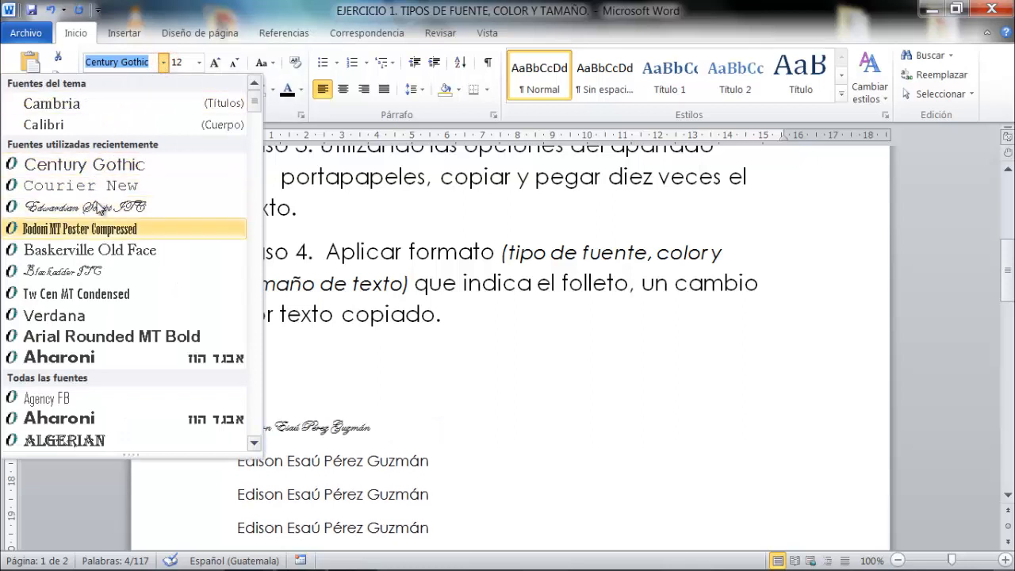
{"action": "left_click", "coordinate": [301, 89]}
{"action": "left_click", "coordinate": [200, 61]}
{"action": "left_click", "coordinate": [200, 61]}
{"action": "left_click", "coordinate": [316, 344]}
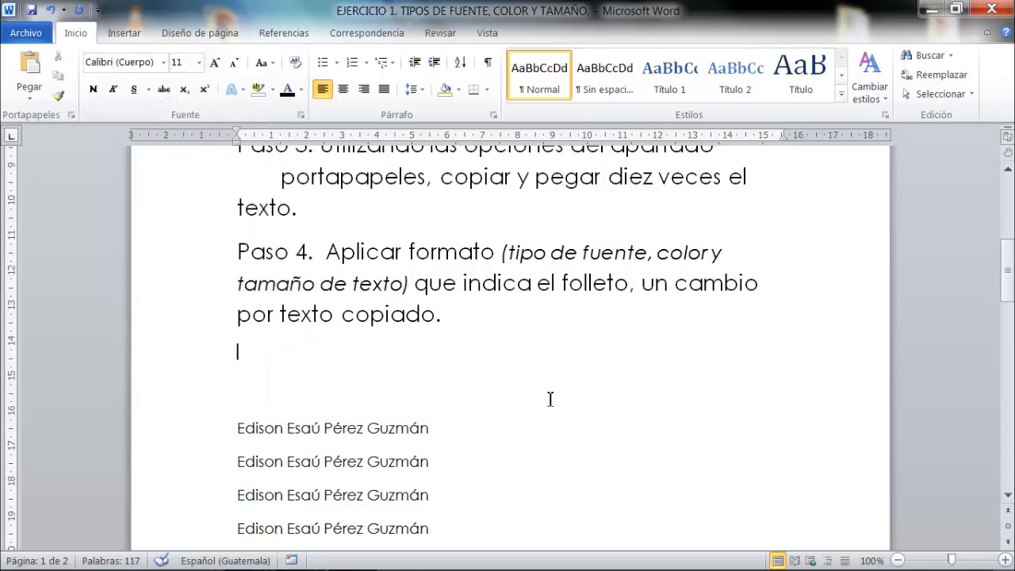
Enter 0.2 and 0,2 on two separate lines below the pasted names on page 2.
{"action": "key", "text": "ctrl+v"}
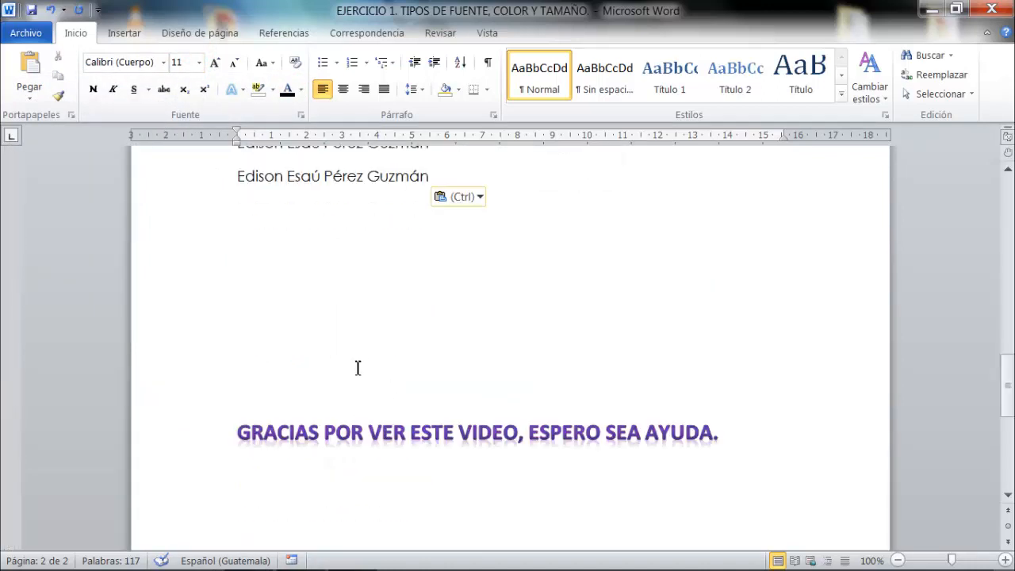
{"action": "left_click", "coordinate": [328, 306]}
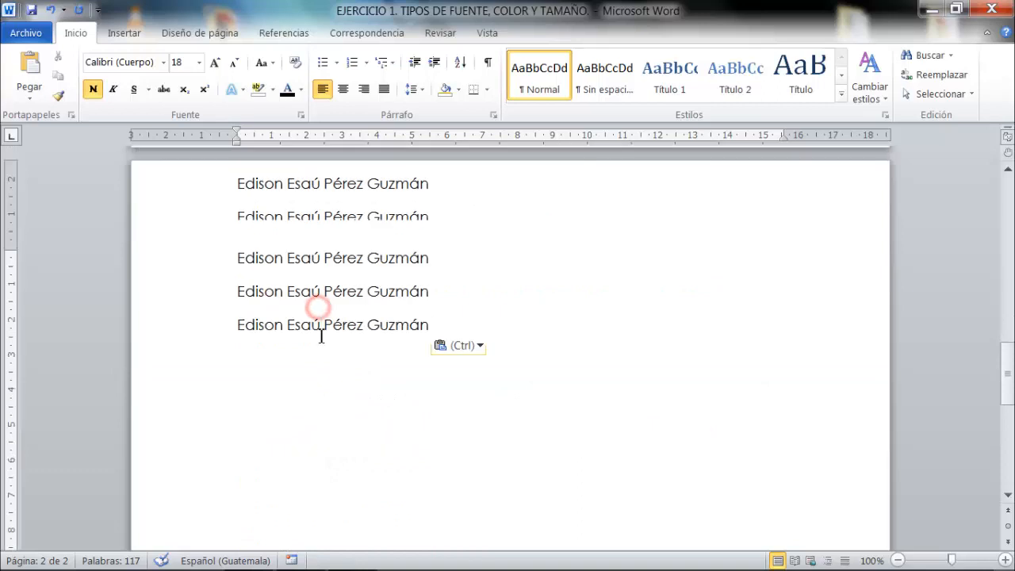
{"action": "key", "text": "Return"}
{"action": "type", "text": "0.2"}
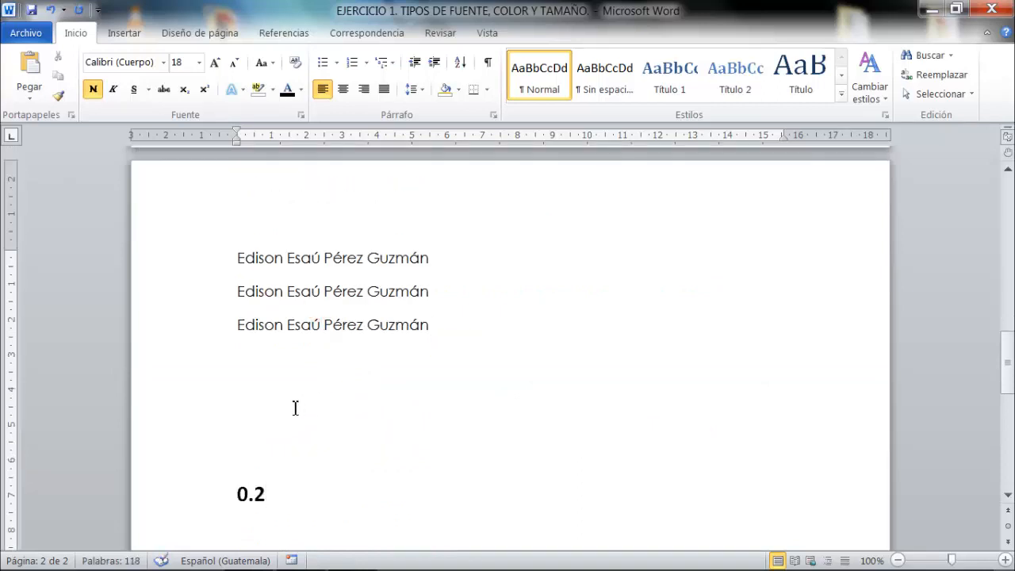
{"action": "key", "text": "Return"}
{"action": "type", "text": "0,2"}
Label the 0.2 line with Guatemala and the 0,2 line with España.
{"action": "key", "text": "Up"}
{"action": "key", "text": "Right"}
{"action": "type", "text": "Guatemala"}
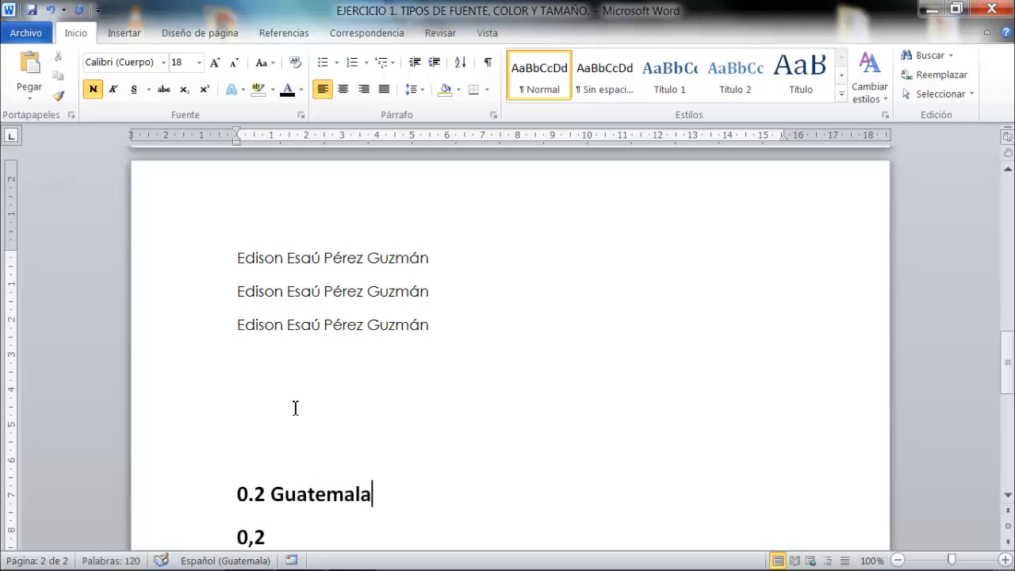
{"action": "key", "text": "Down"}
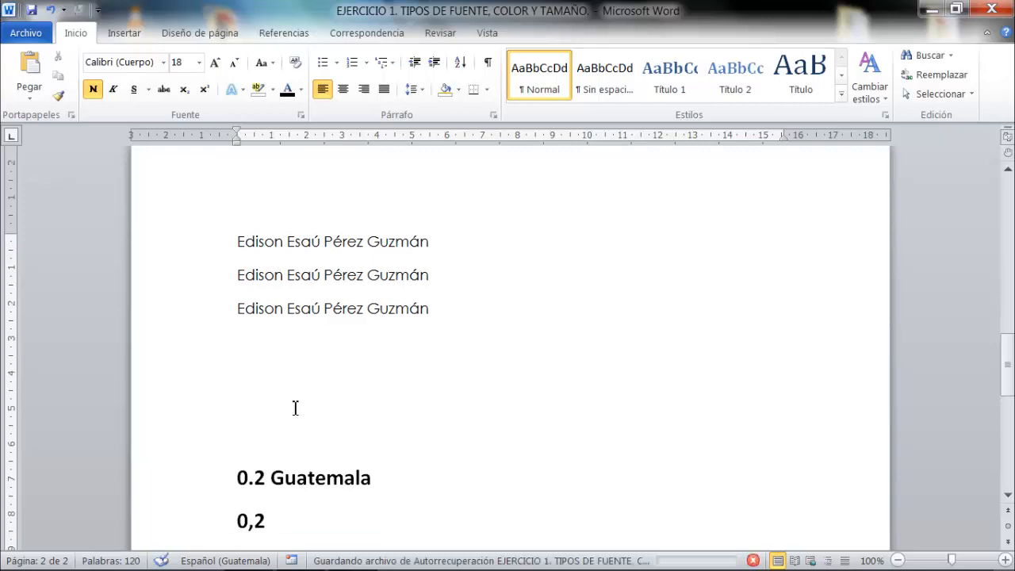
{"action": "type", "text": "España"}
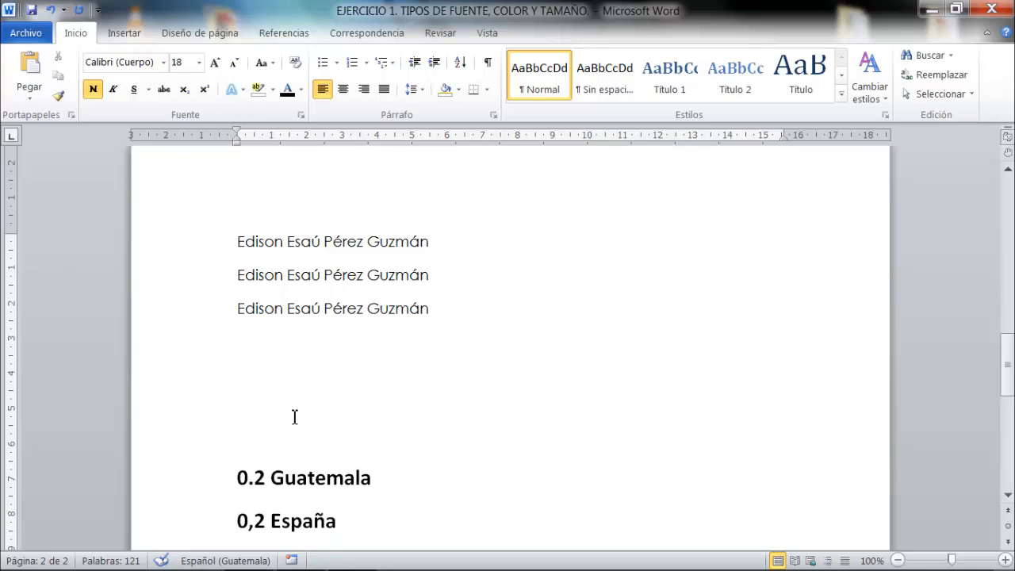
Append the currency symbol Q after Guatemala and € after España, keeping the original text style on both lines.
{"action": "left_click_drag", "start_coordinate": [356, 539], "coordinate": [326, 537]}
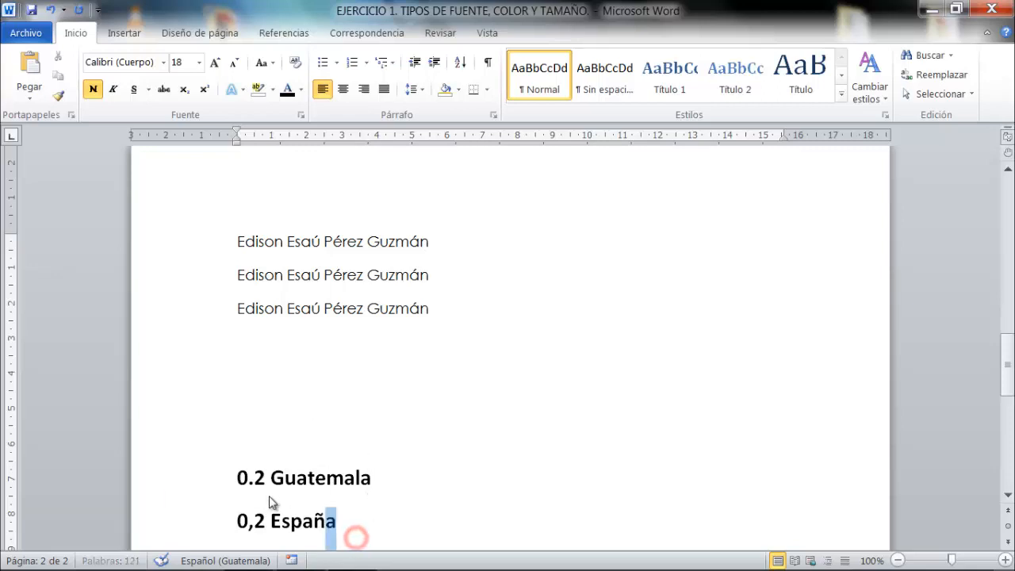
{"action": "left_click", "coordinate": [392, 421]}
{"action": "left_click", "coordinate": [410, 466]}
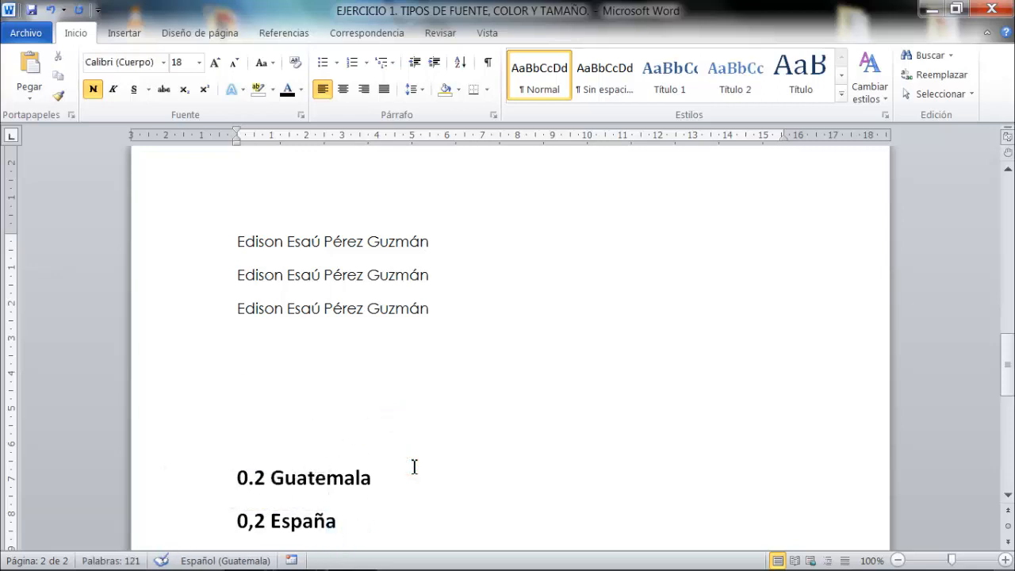
{"action": "type", "text": "Q"}
{"action": "left_click", "coordinate": [417, 520]}
{"action": "key", "text": "ctrl+alt+3"}
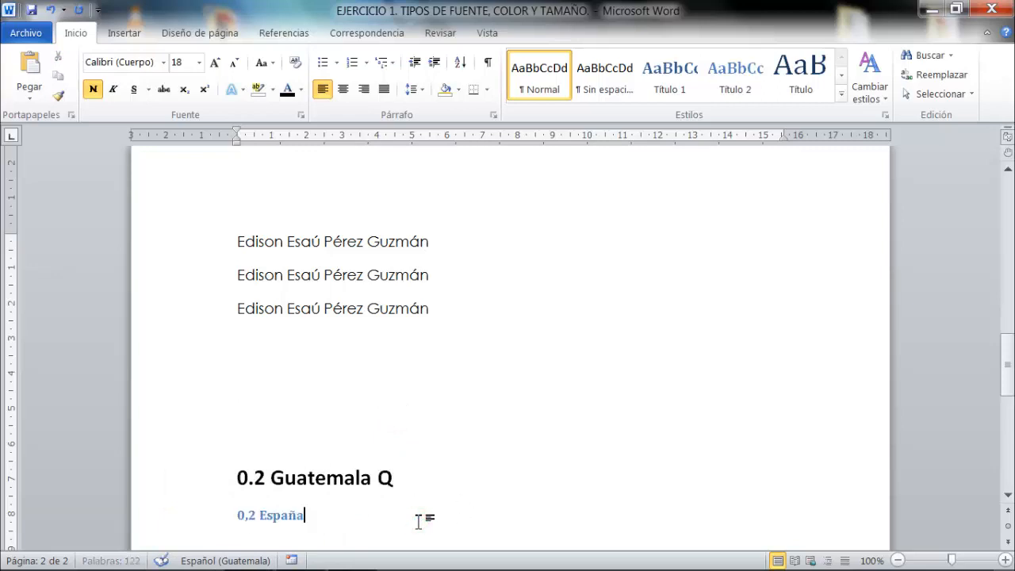
{"action": "key", "text": "ctrl+z"}
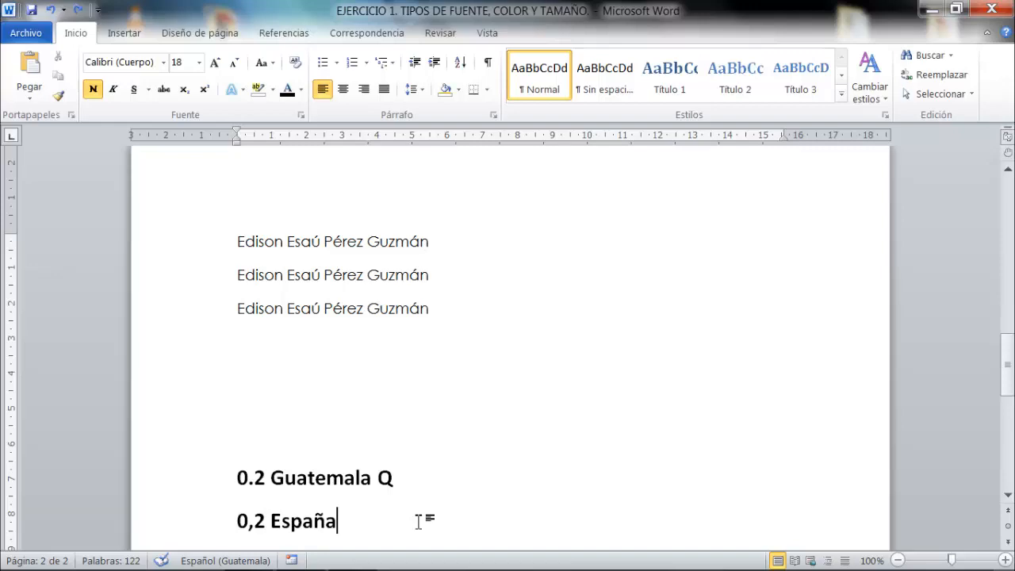
{"action": "type", "text": "€"}
Draw a triangle about 1.25 cm high and 3.49 cm wide between Paso 4 and the names, and fill it with theme orange.
{"action": "scroll", "coordinate": [403, 447], "scroll_direction": "up", "scroll_amount": 10}
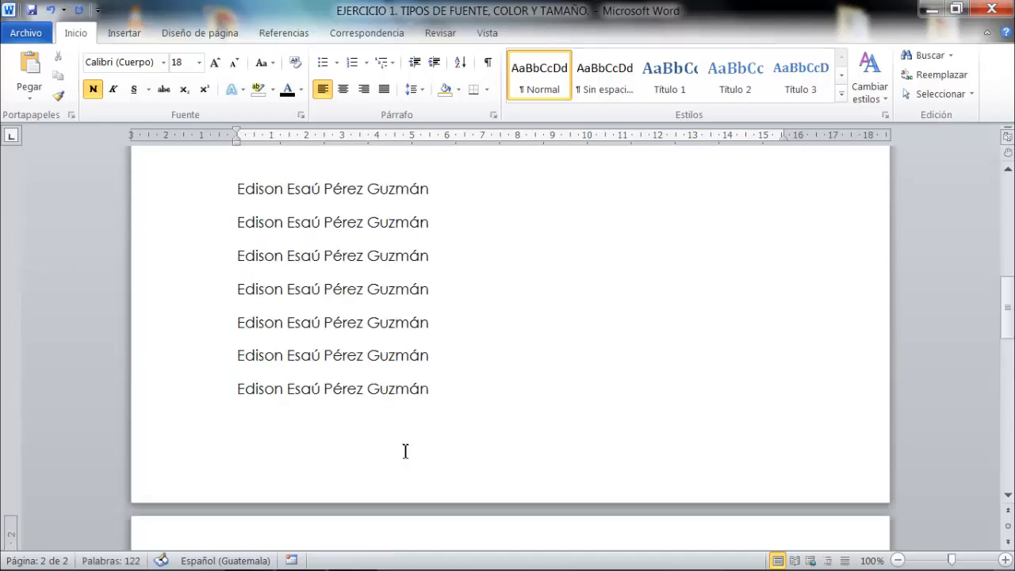
{"action": "scroll", "coordinate": [356, 398], "scroll_direction": "down", "scroll_amount": 6}
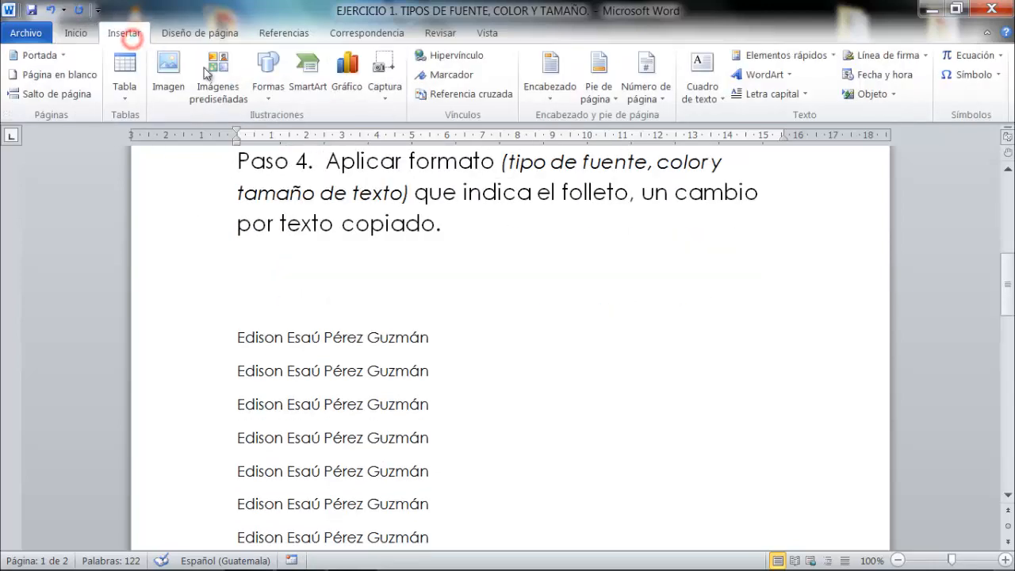
{"action": "left_click", "coordinate": [268, 71]}
{"action": "left_click", "coordinate": [171, 132]}
{"action": "left_click_drag", "start_coordinate": [611, 296], "coordinate": [734, 340]}
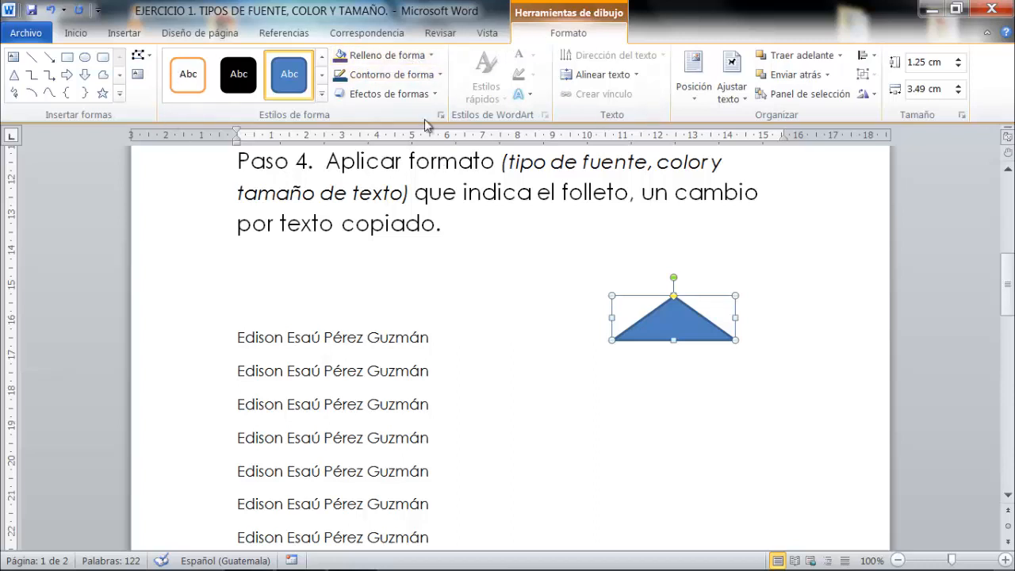
{"action": "left_click", "coordinate": [390, 56]}
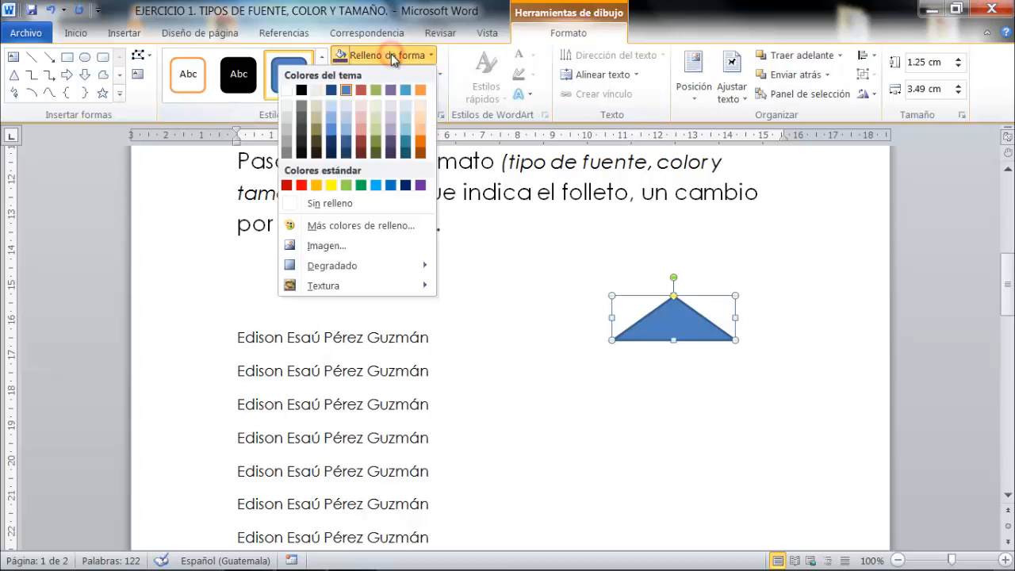
{"action": "left_click", "coordinate": [421, 89]}
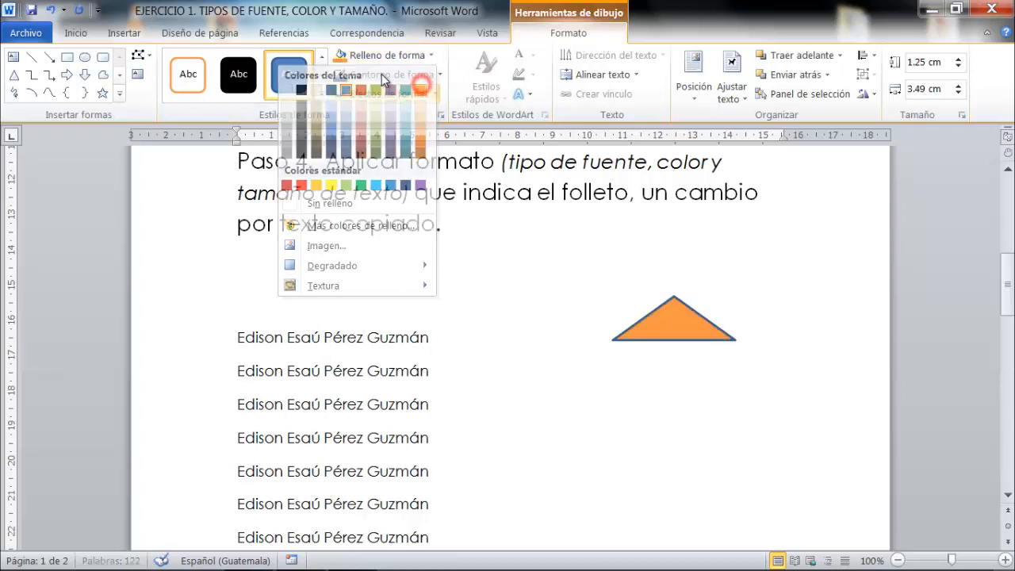
Give the orange triangle a light olive green outline and apply a shadow effect to it.
{"action": "left_click", "coordinate": [390, 74]}
{"action": "left_click", "coordinate": [369, 144]}
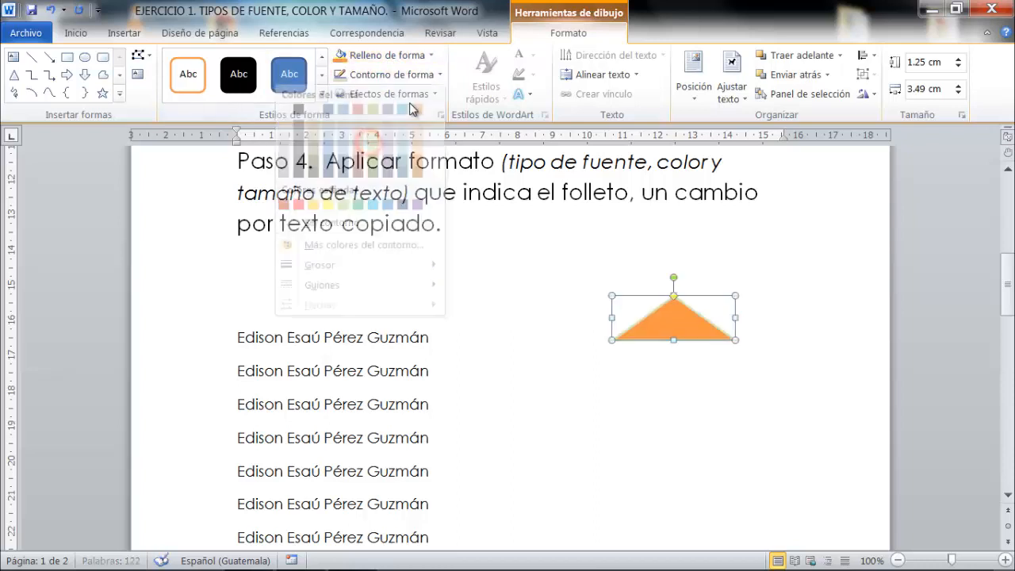
{"action": "left_click", "coordinate": [392, 94]}
{"action": "left_click", "coordinate": [369, 168]}
{"action": "left_click", "coordinate": [272, 254]}
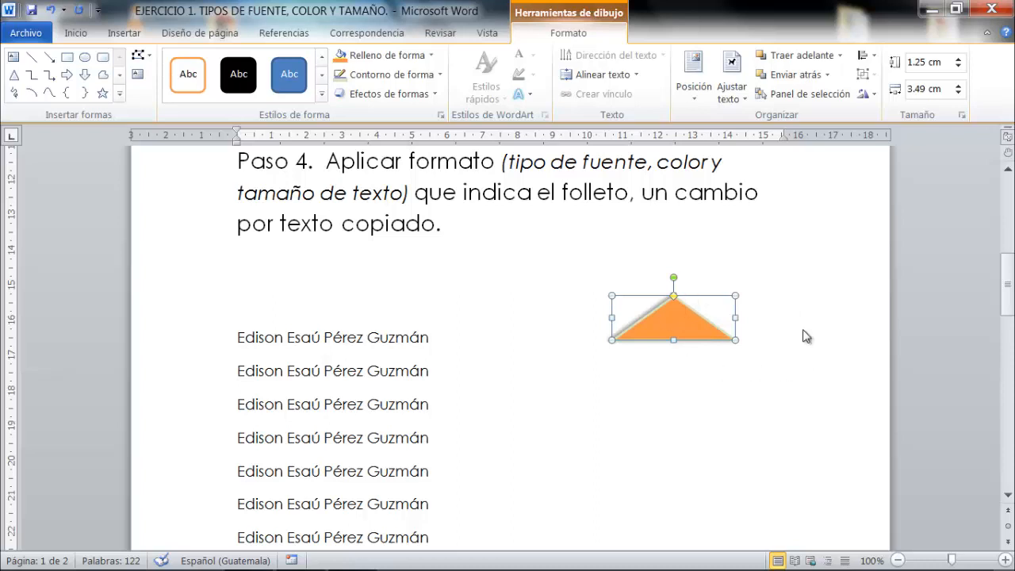
Delete the orange triangle from the page.
{"action": "left_click", "coordinate": [709, 322]}
{"action": "key", "text": "Delete"}
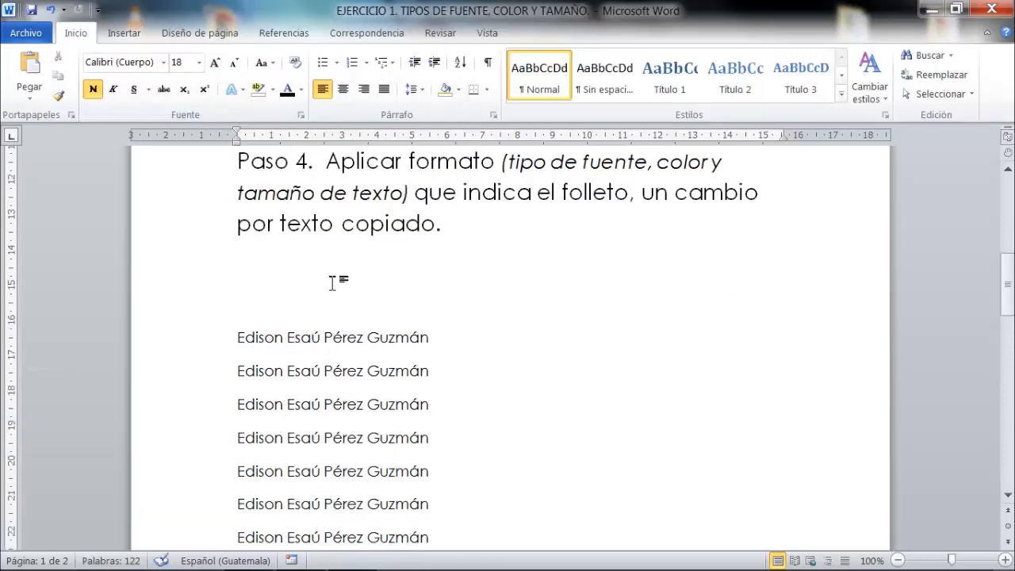
Set the font of the first name line below Paso 4 to Verdana.
{"action": "scroll", "coordinate": [325, 292], "scroll_direction": "down", "scroll_amount": 6}
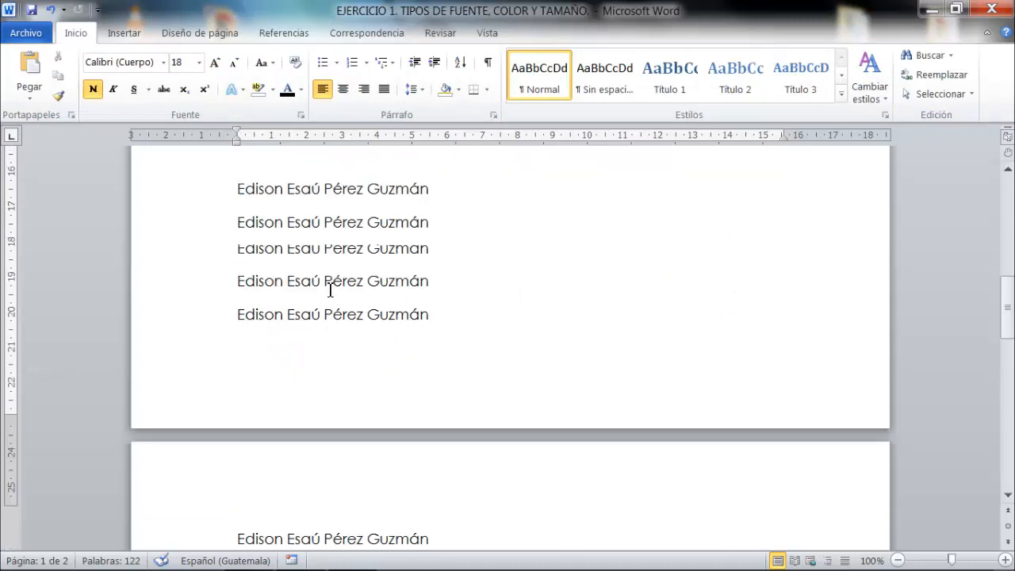
{"action": "scroll", "coordinate": [335, 286], "scroll_direction": "up", "scroll_amount": 3}
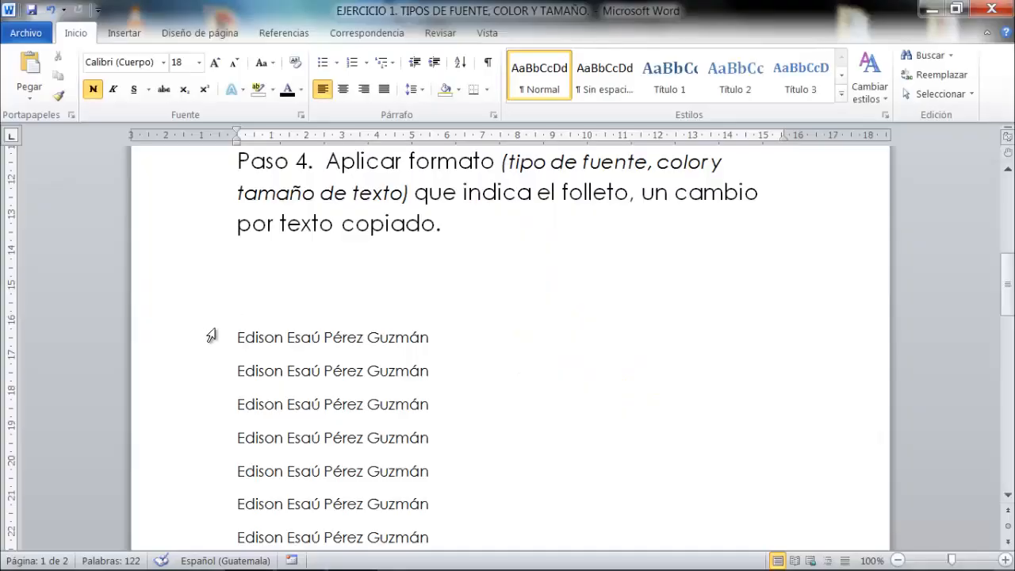
{"action": "left_click", "coordinate": [211, 332]}
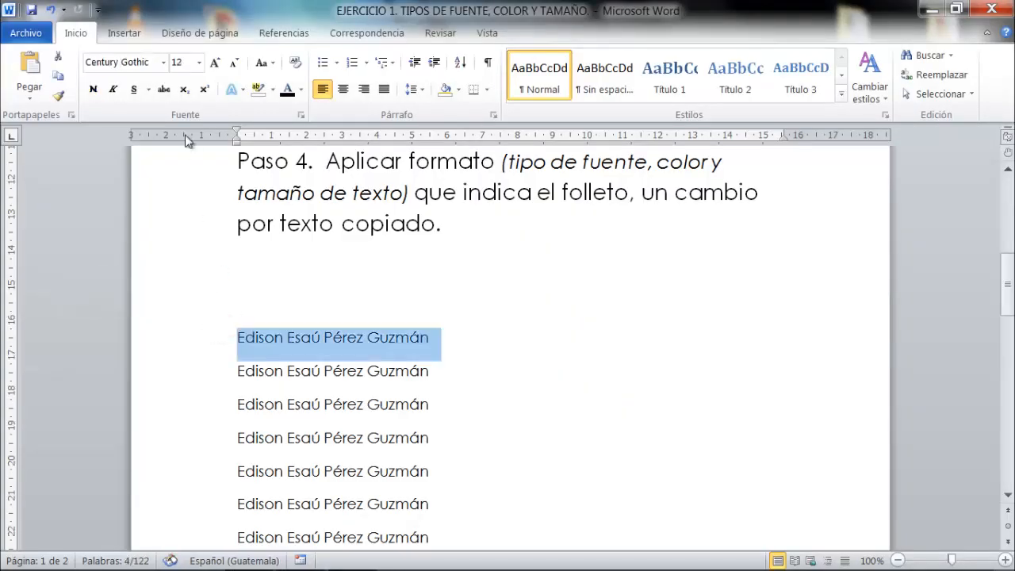
{"action": "left_click", "coordinate": [163, 62]}
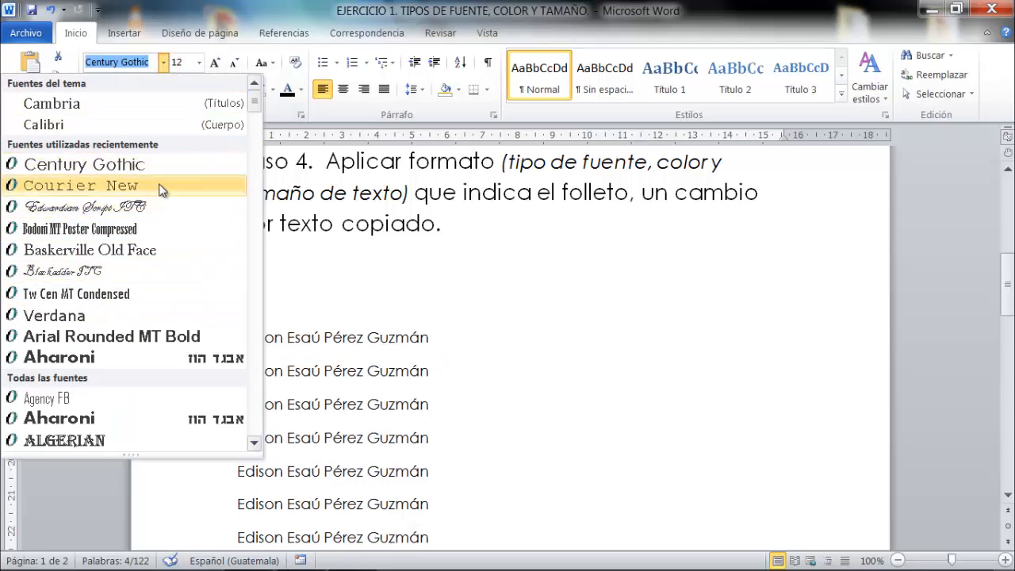
{"action": "scroll", "coordinate": [161, 189], "scroll_direction": "down", "scroll_amount": 2}
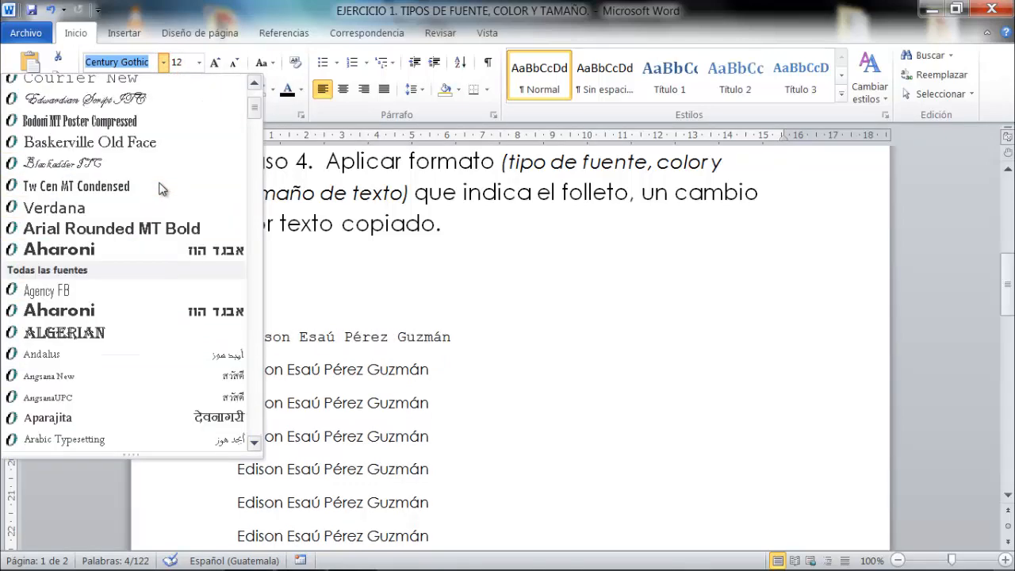
{"action": "scroll", "coordinate": [161, 189], "scroll_direction": "down", "scroll_amount": 7}
{"action": "scroll", "coordinate": [161, 190], "scroll_direction": "down", "scroll_amount": 2}
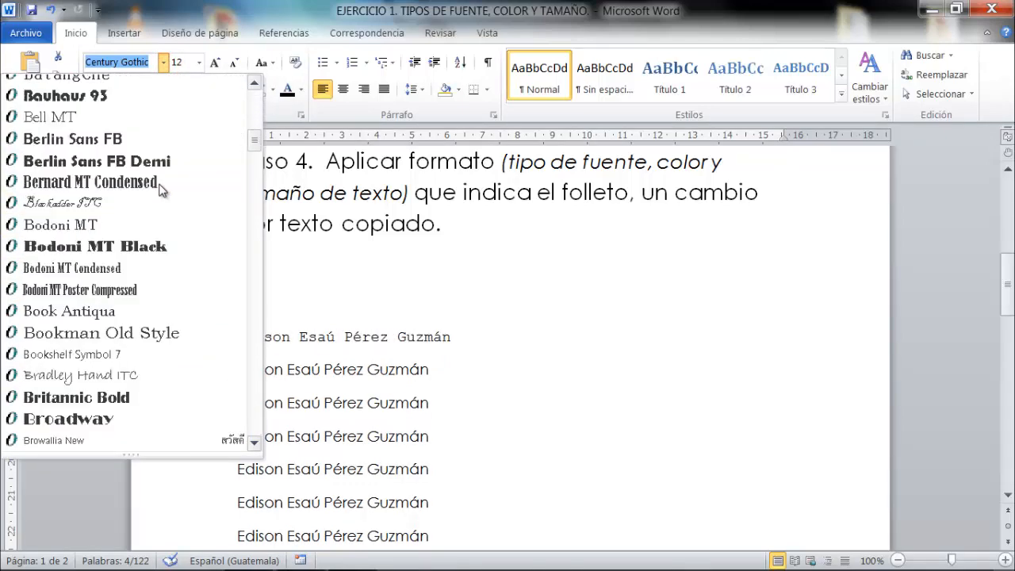
{"action": "scroll", "coordinate": [161, 189], "scroll_direction": "down", "scroll_amount": 7}
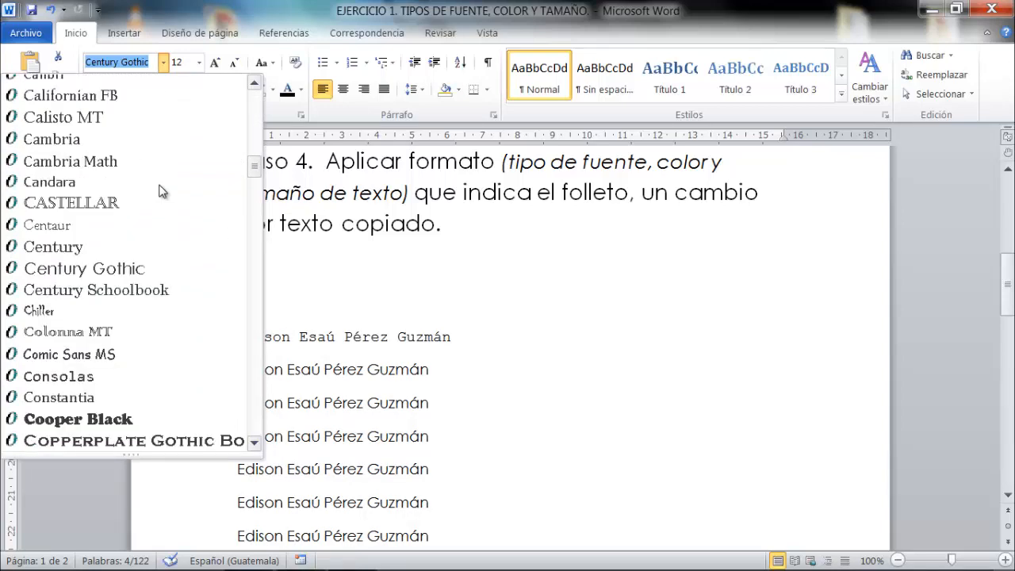
{"action": "scroll", "coordinate": [161, 189], "scroll_direction": "down", "scroll_amount": 8}
{"action": "scroll", "coordinate": [162, 191], "scroll_direction": "up", "scroll_amount": 2}
{"action": "scroll", "coordinate": [163, 194], "scroll_direction": "down", "scroll_amount": 3}
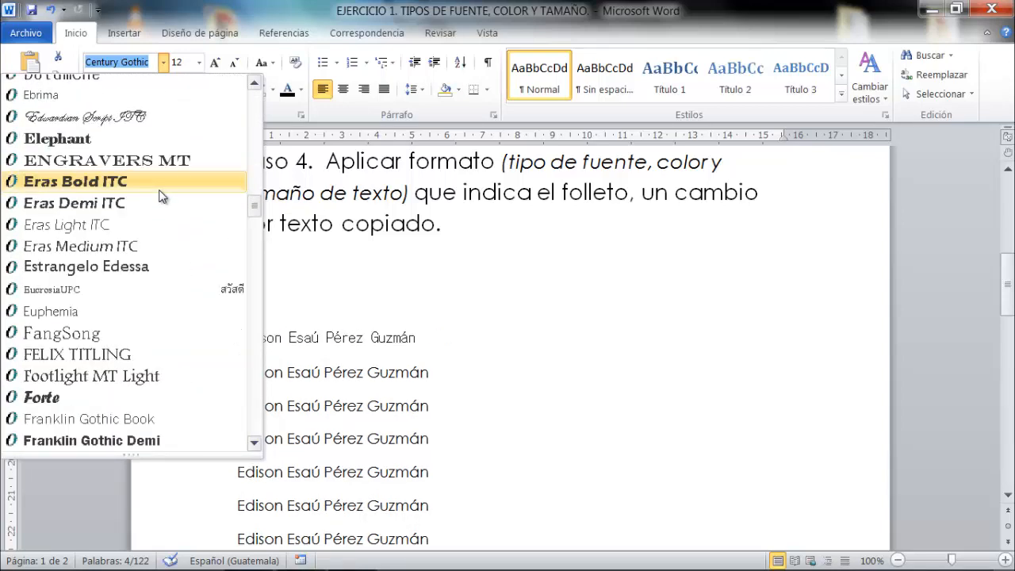
{"action": "scroll", "coordinate": [108, 220], "scroll_direction": "down", "scroll_amount": 2}
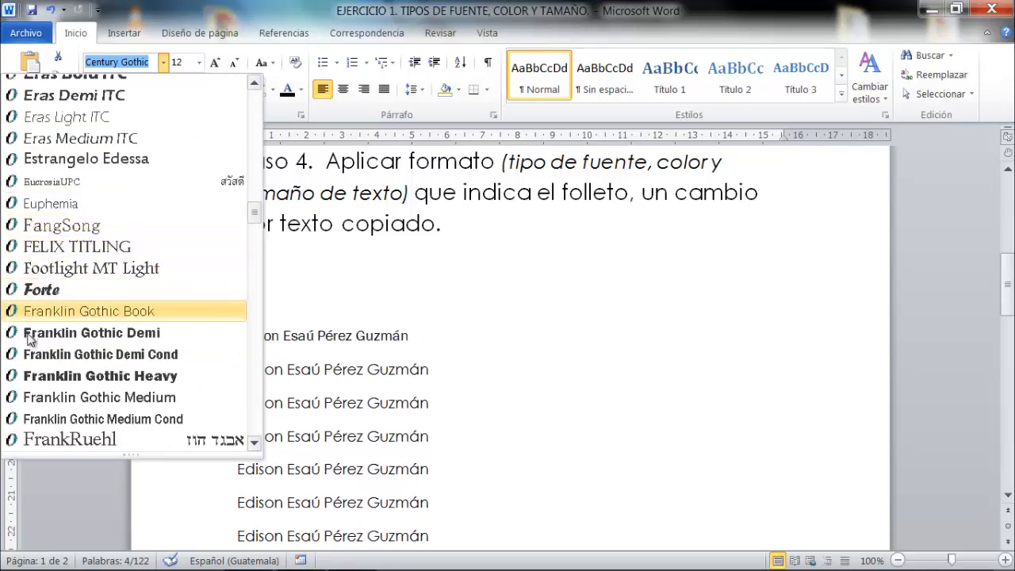
{"action": "scroll", "coordinate": [40, 316], "scroll_direction": "down", "scroll_amount": 11}
{"action": "scroll", "coordinate": [44, 316], "scroll_direction": "down", "scroll_amount": 20}
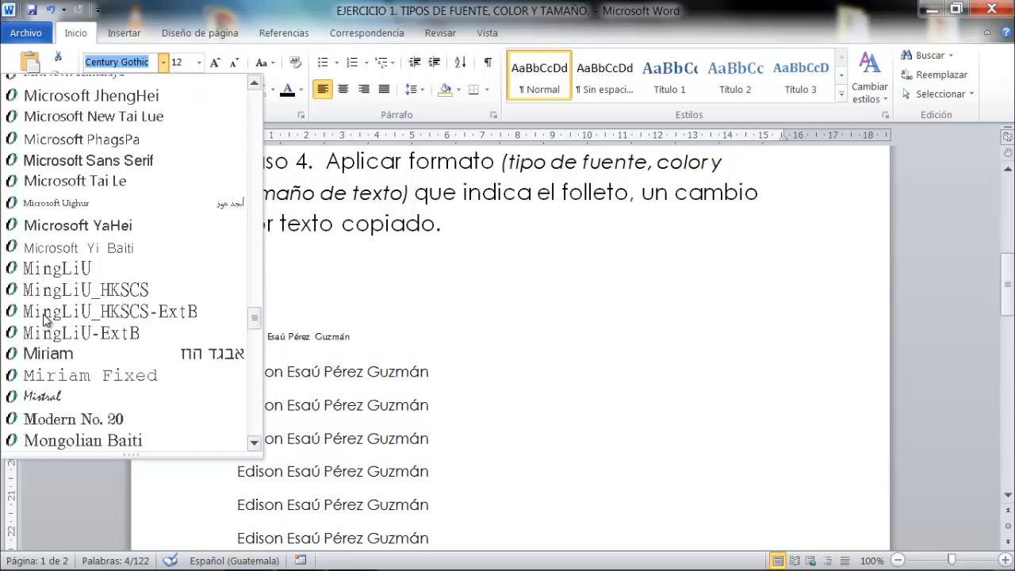
{"action": "scroll", "coordinate": [44, 316], "scroll_direction": "down", "scroll_amount": 18}
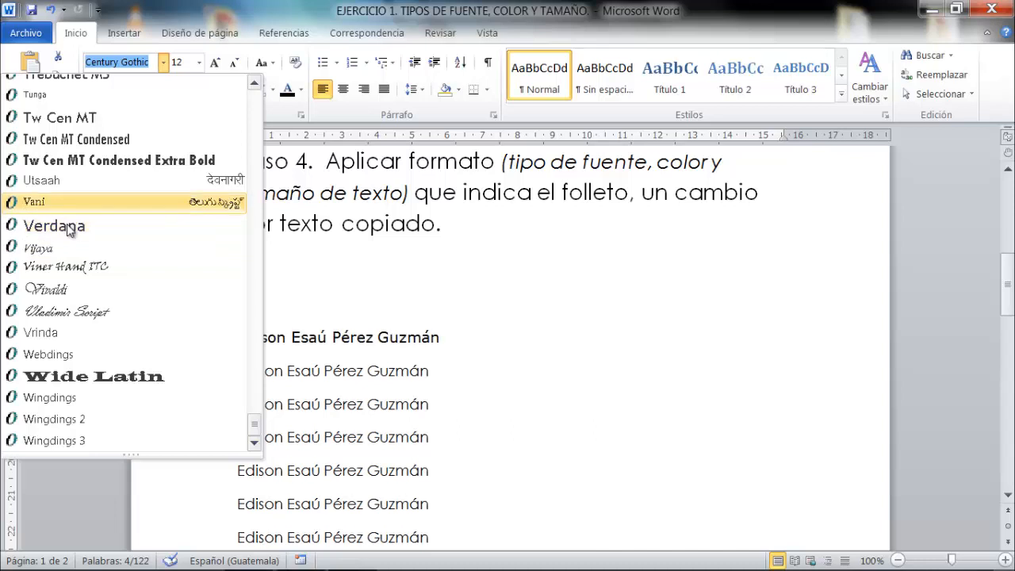
{"action": "left_click", "coordinate": [67, 226]}
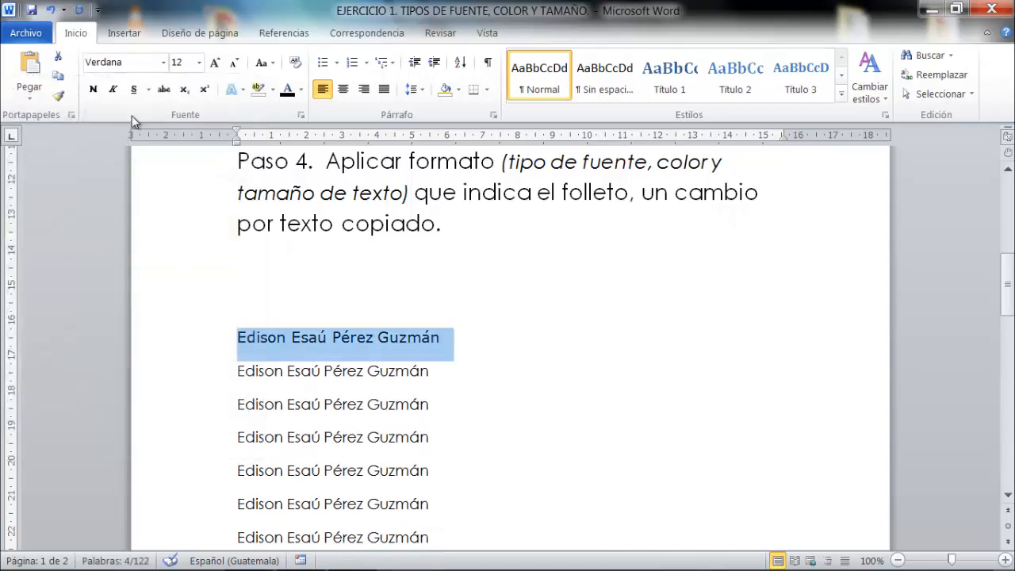
Reapply Verdana to the first name line by entering the font name directly.
{"action": "left_click", "coordinate": [162, 62]}
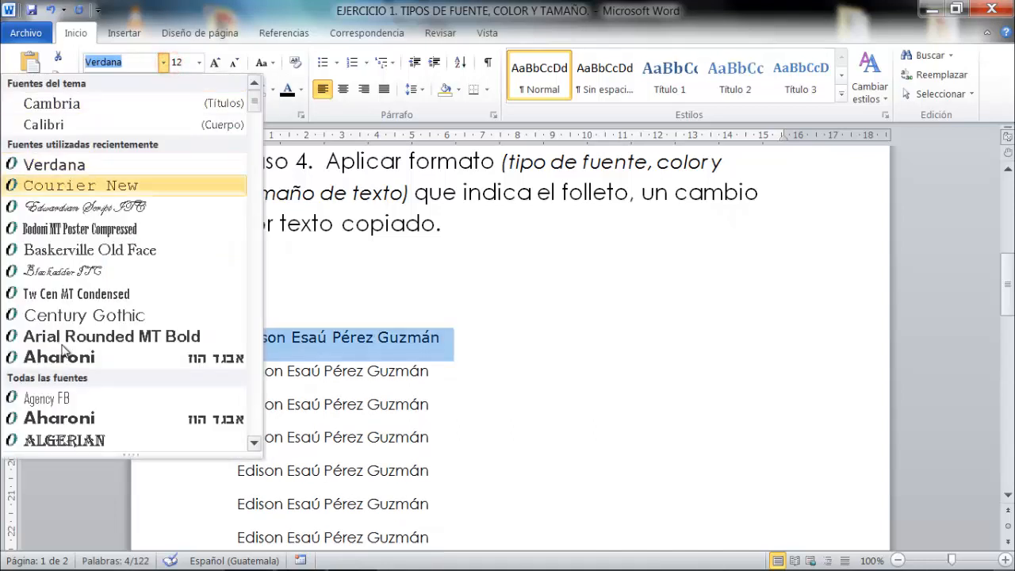
{"action": "left_click", "coordinate": [84, 165]}
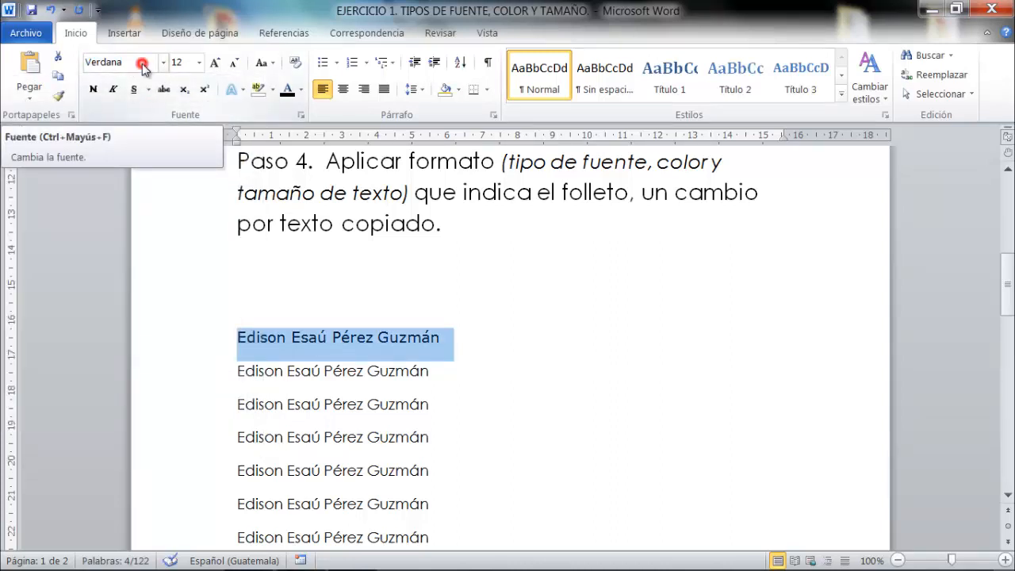
{"action": "left_click", "coordinate": [136, 65]}
{"action": "key", "text": "BackSpace"}
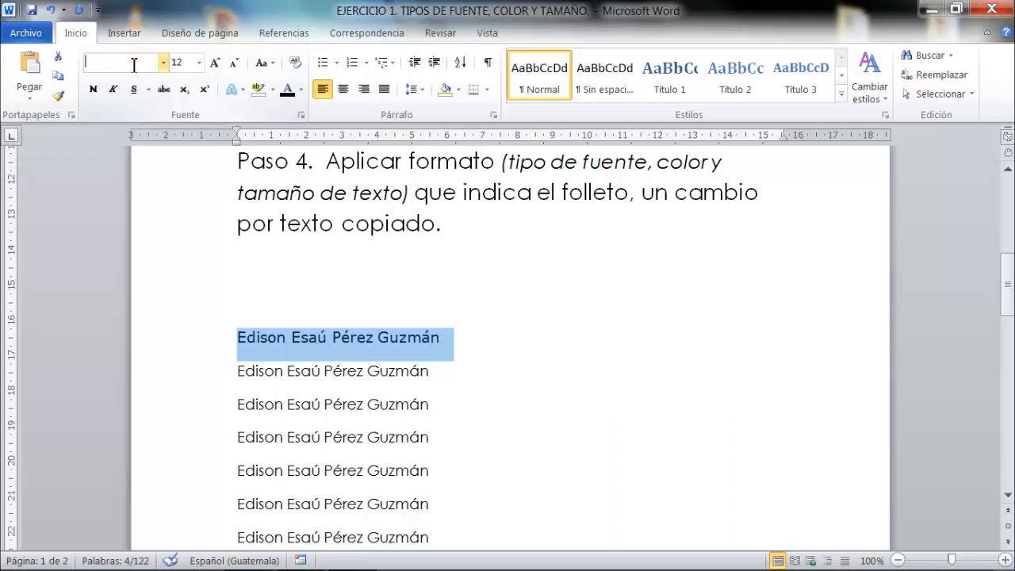
{"action": "type", "text": "Verdana"}
{"action": "key", "text": "Return"}
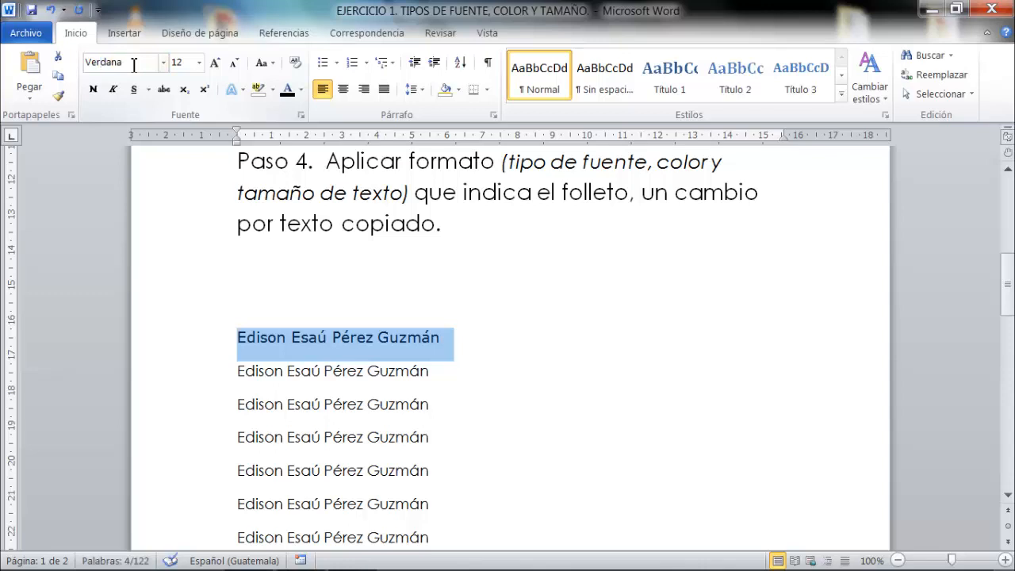
Colour the first name line with the theme's olive green.
{"action": "left_click", "coordinate": [301, 90]}
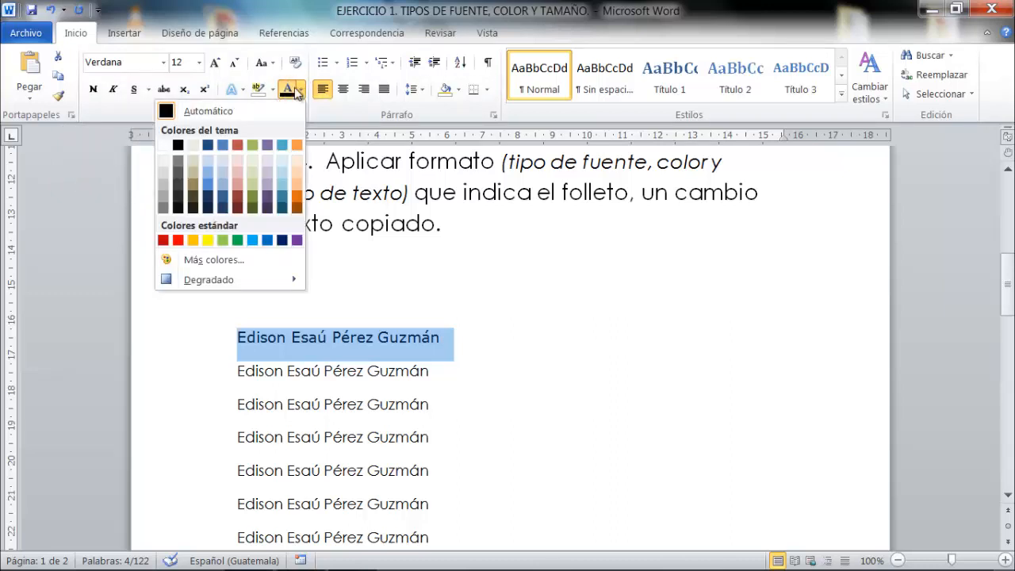
{"action": "left_click", "coordinate": [302, 89]}
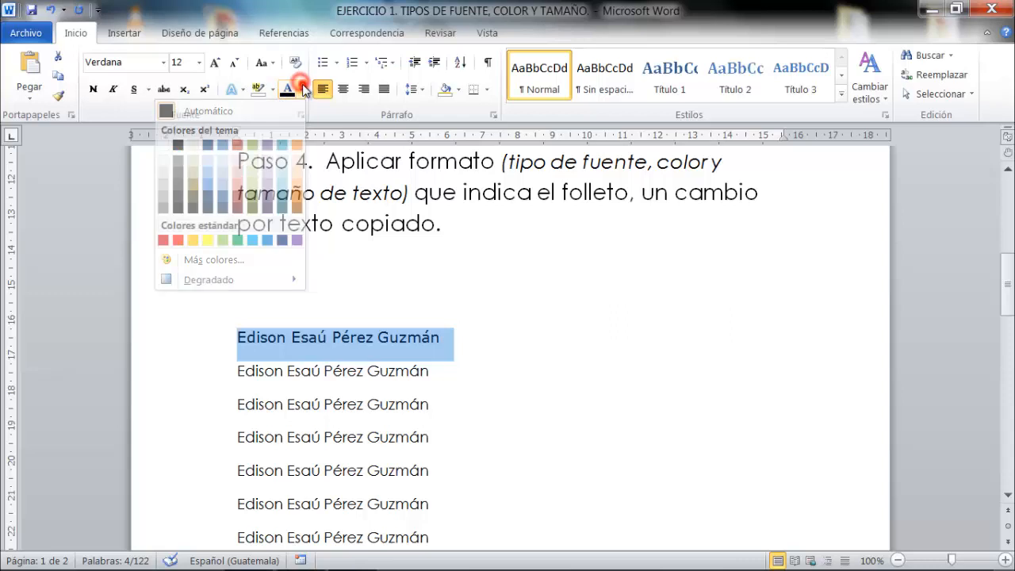
{"action": "left_click", "coordinate": [254, 145]}
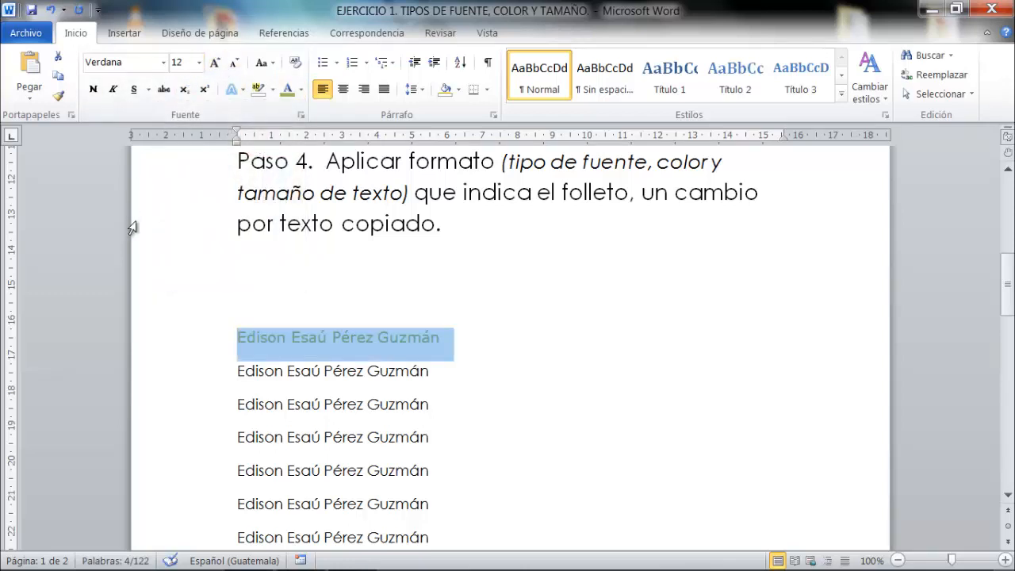
Try to set the first name line's font size to 13,5 with a decimal comma.
{"action": "left_click", "coordinate": [197, 62]}
{"action": "left_click", "coordinate": [198, 62]}
{"action": "left_click", "coordinate": [199, 62]}
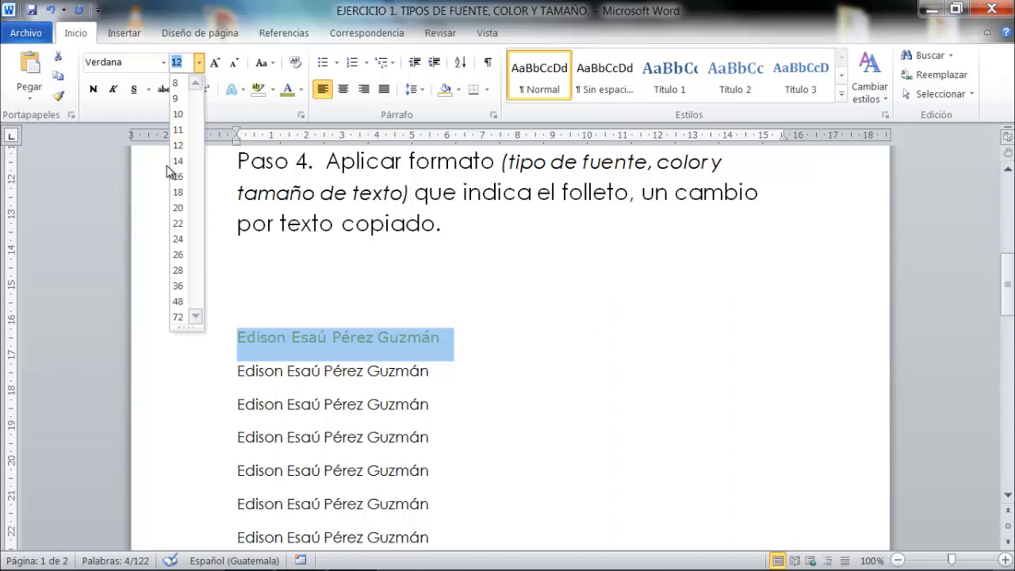
{"action": "left_click", "coordinate": [184, 65]}
{"action": "left_click", "coordinate": [186, 67]}
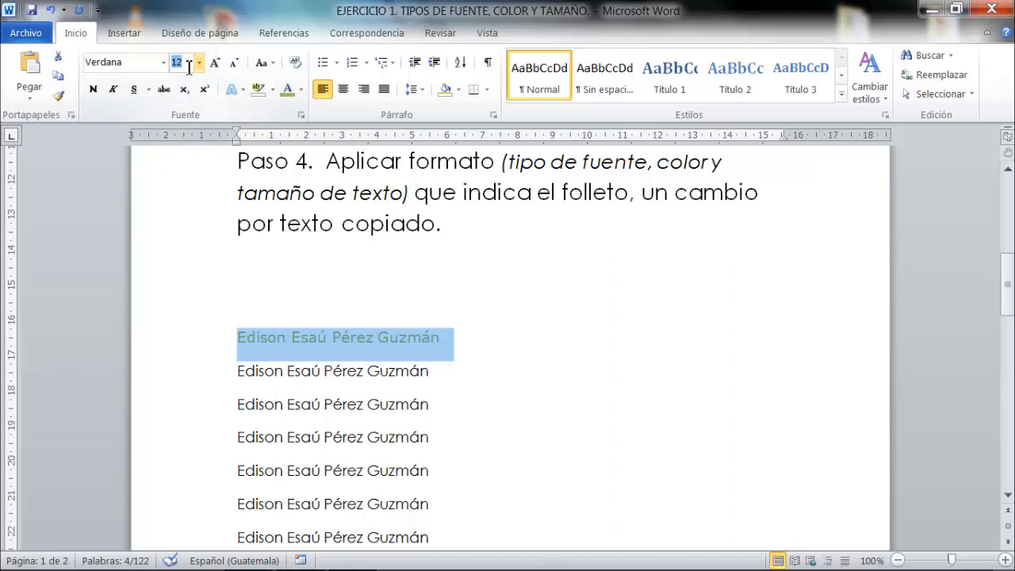
{"action": "type", "text": "13"}
{"action": "key", "text": "BackSpace"}
{"action": "key", "text": "BackSpace"}
{"action": "type", "text": "13.5"}
{"action": "key", "text": "Return"}
{"action": "key", "text": "BackSpace"}
{"action": "type", "text": "5"}
{"action": "key", "text": "Return"}
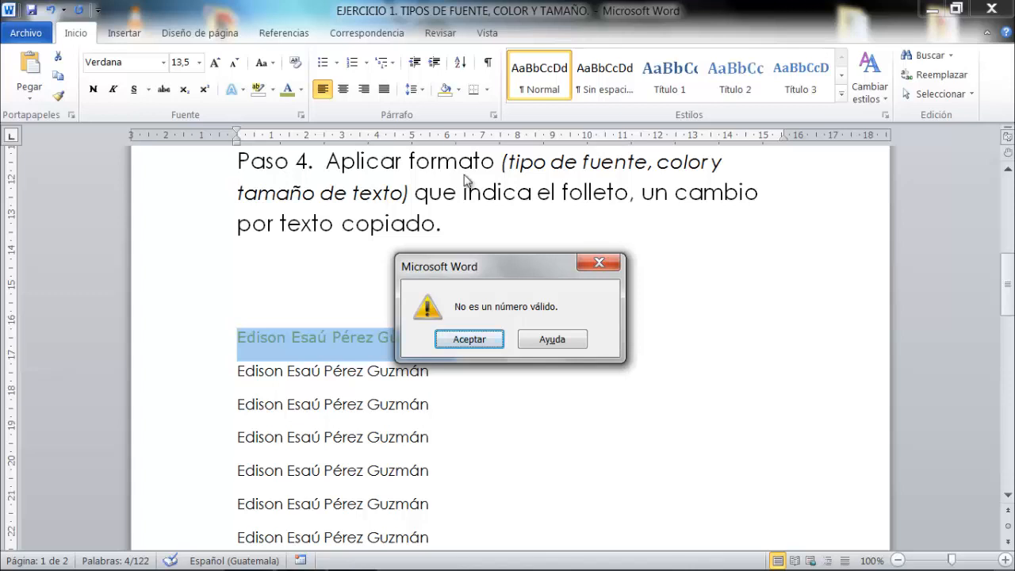
{"action": "left_click", "coordinate": [461, 339]}
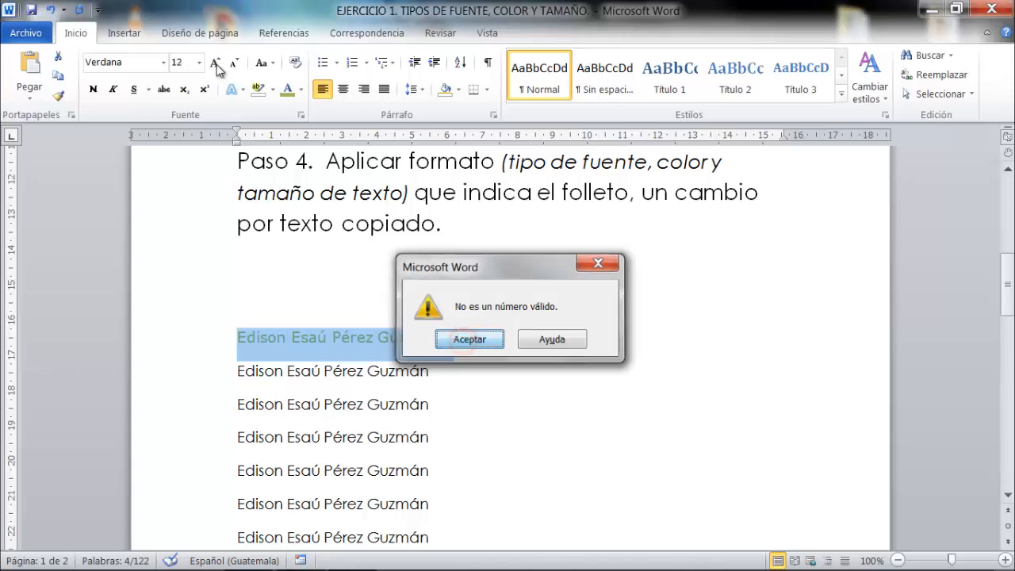
Set the first name line's font size to 13.5 with a decimal point and deselect the line.
{"action": "left_click", "coordinate": [182, 62]}
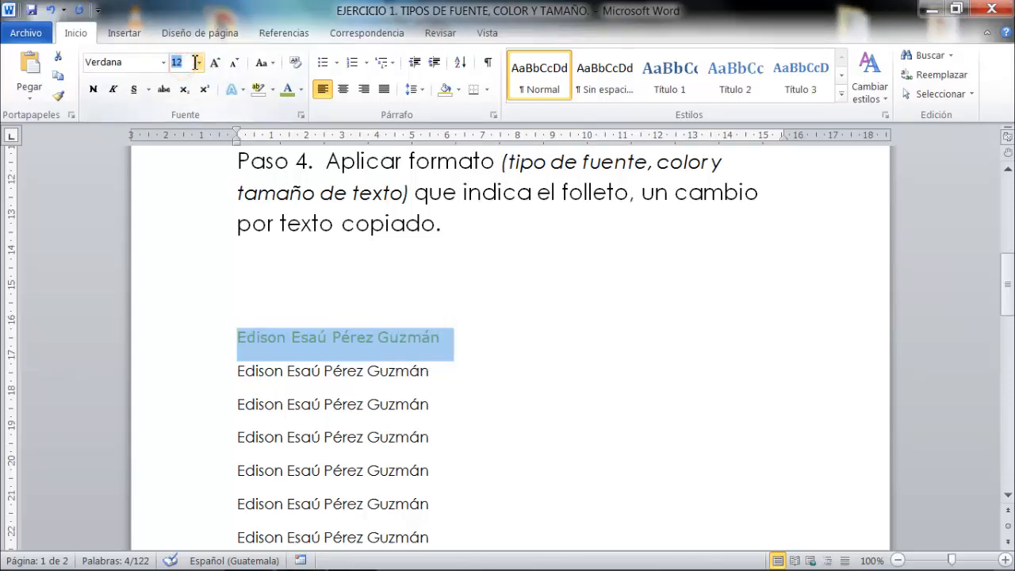
{"action": "type", "text": "13.5"}
{"action": "key", "text": "Return"}
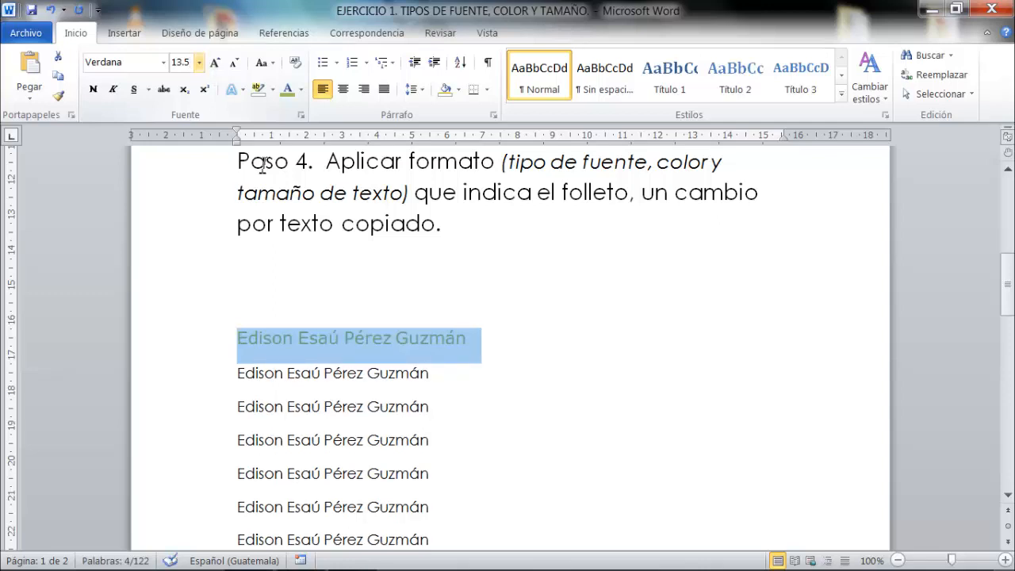
{"action": "left_click", "coordinate": [310, 333]}
Set the font of the second name line to Arial.
{"action": "scroll", "coordinate": [310, 321], "scroll_direction": "down", "scroll_amount": 2}
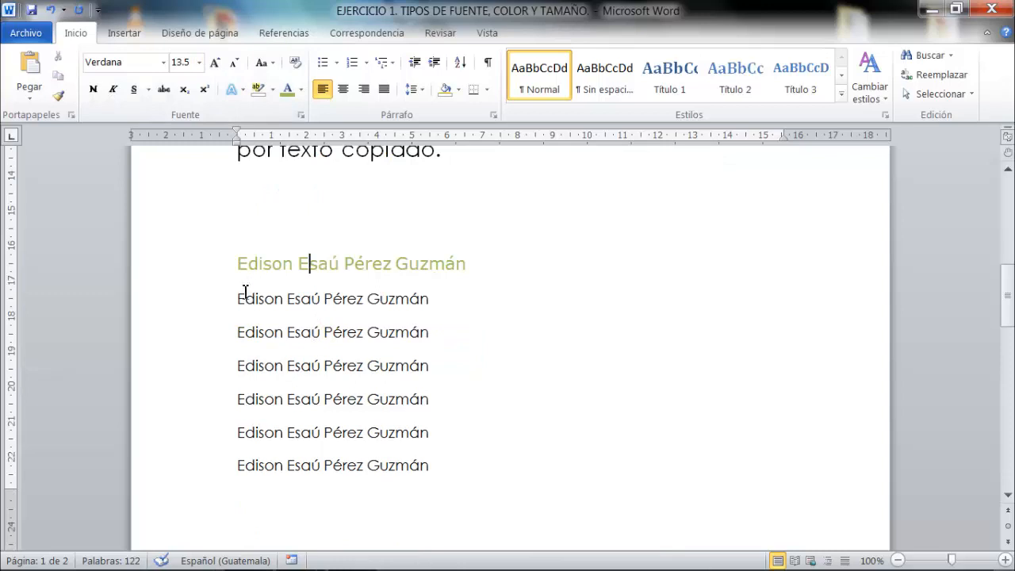
{"action": "left_click_drag", "start_coordinate": [235, 296], "coordinate": [453, 296]}
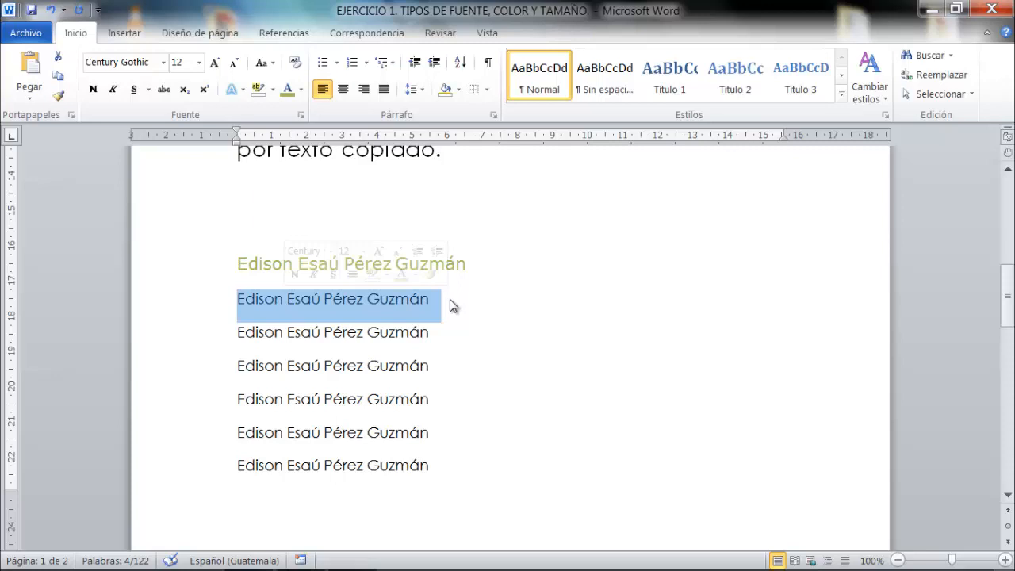
{"action": "left_click", "coordinate": [163, 62]}
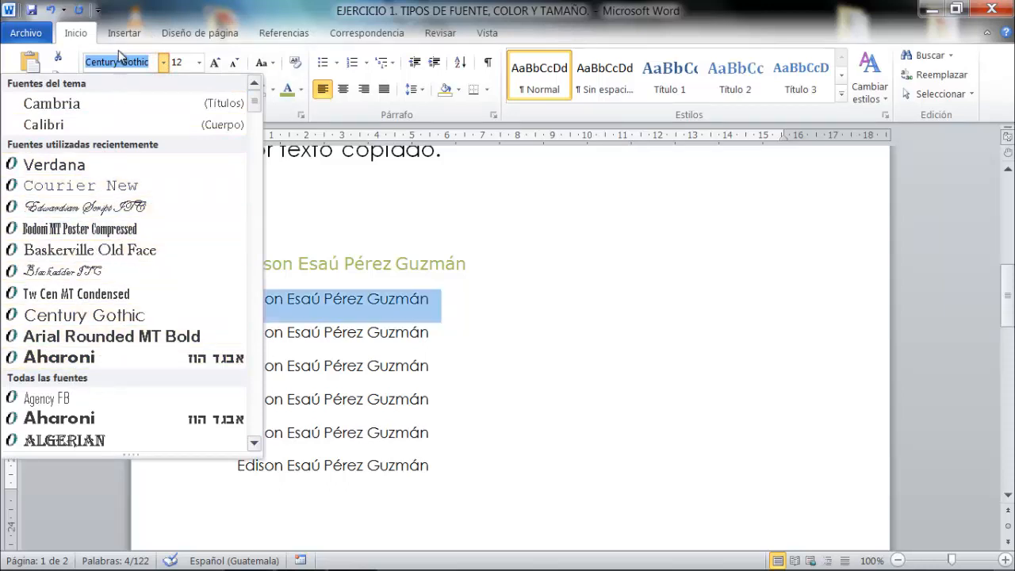
{"action": "key", "text": "Up"}
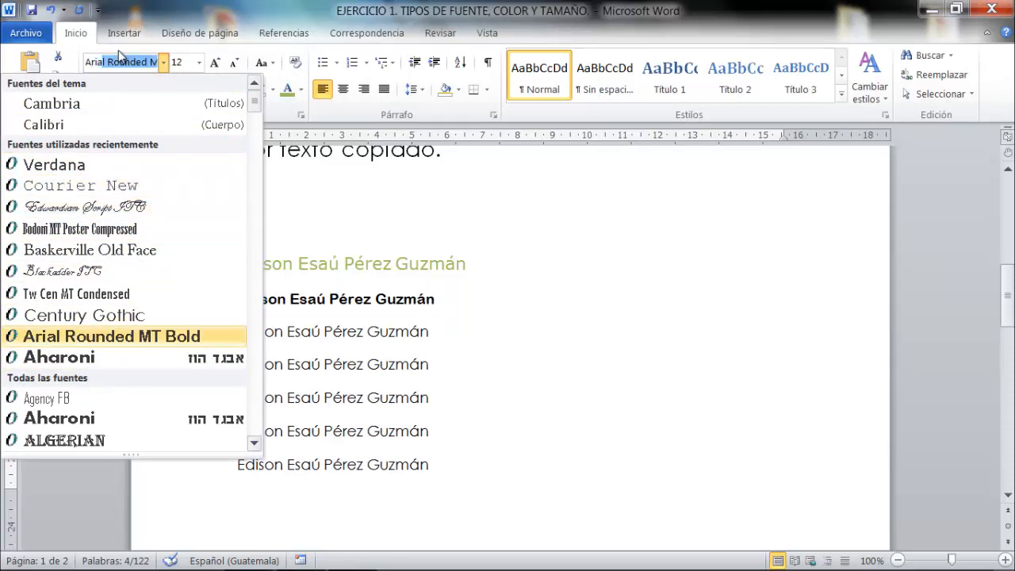
{"action": "key", "text": "BackSpace"}
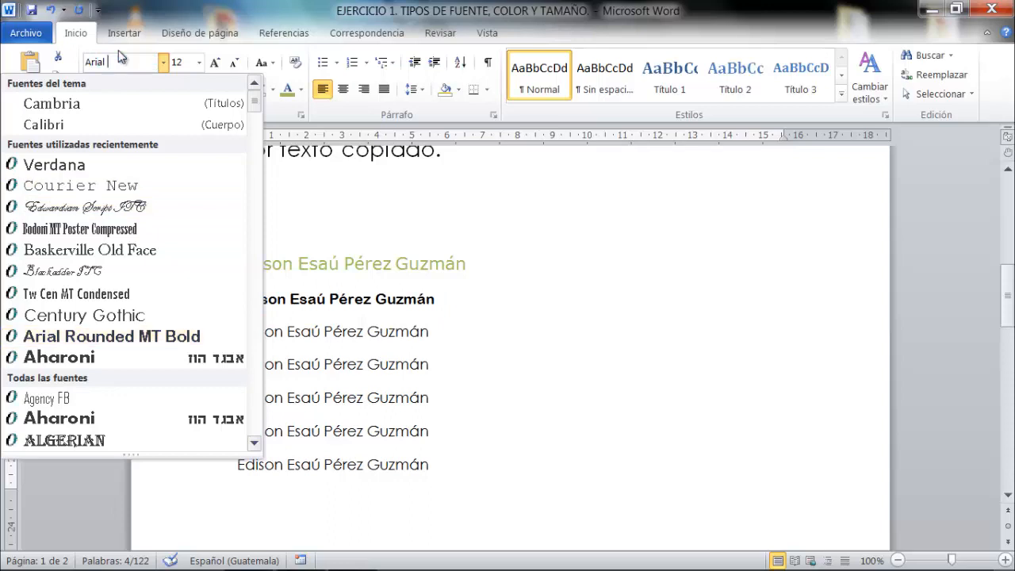
{"action": "key", "text": "Return"}
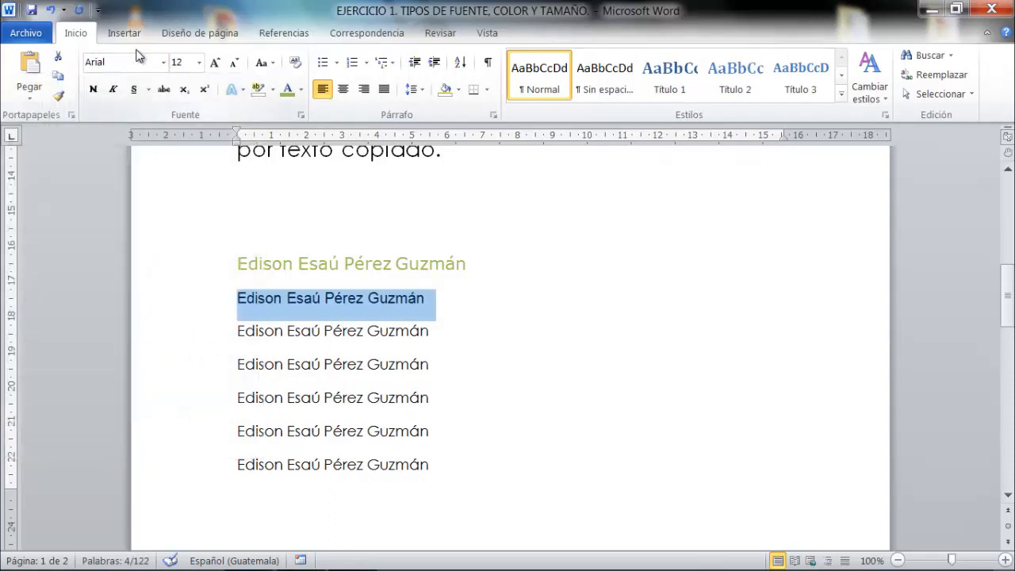
Colour the second name line with the standard purple and set its font size to 18.
{"action": "left_click", "coordinate": [301, 89]}
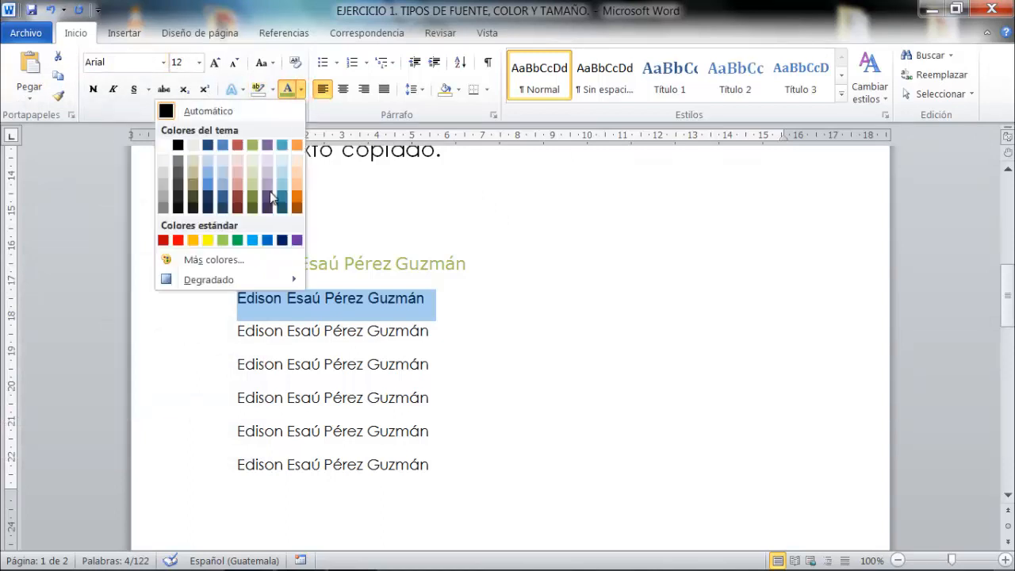
{"action": "left_click", "coordinate": [297, 240]}
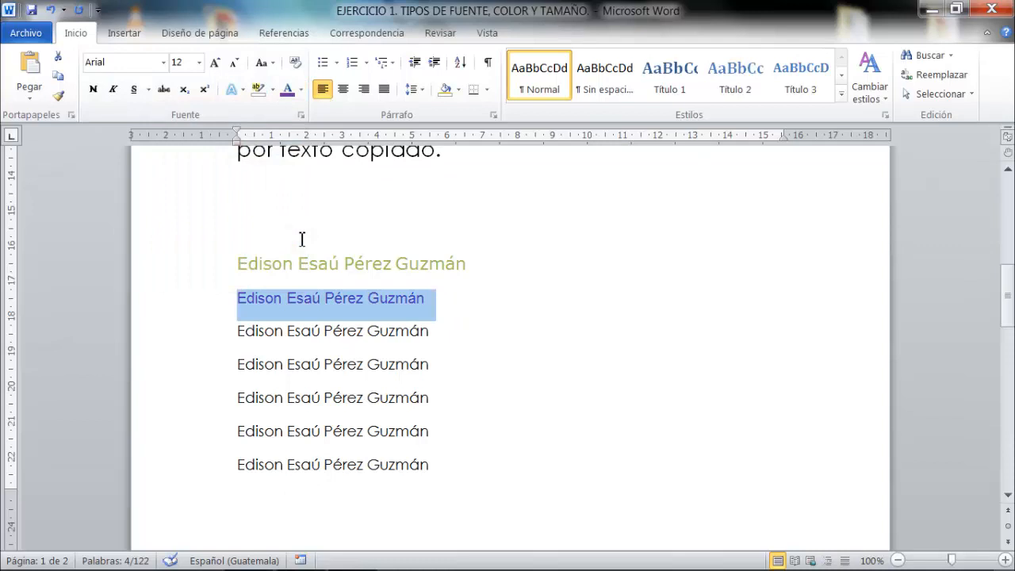
{"action": "left_click", "coordinate": [198, 62]}
{"action": "left_click", "coordinate": [178, 192]}
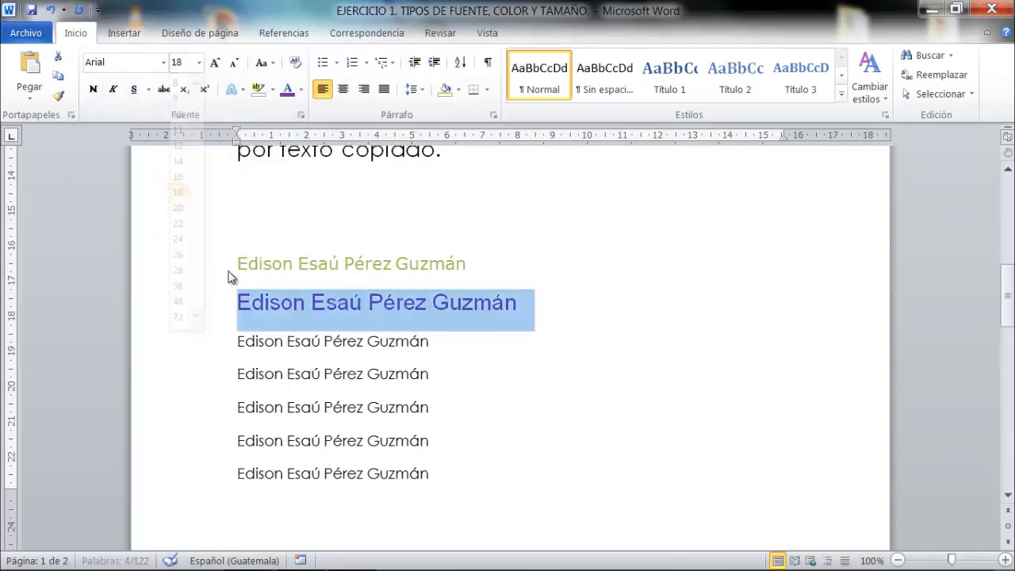
Set the font of the third name line to Times New Roman.
{"action": "left_click", "coordinate": [215, 345]}
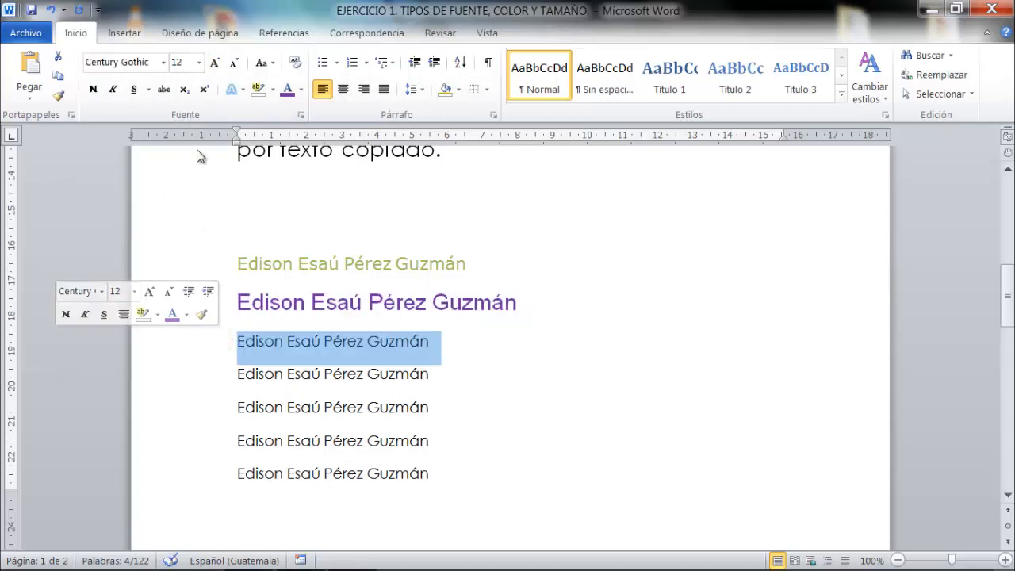
{"action": "left_click", "coordinate": [163, 62]}
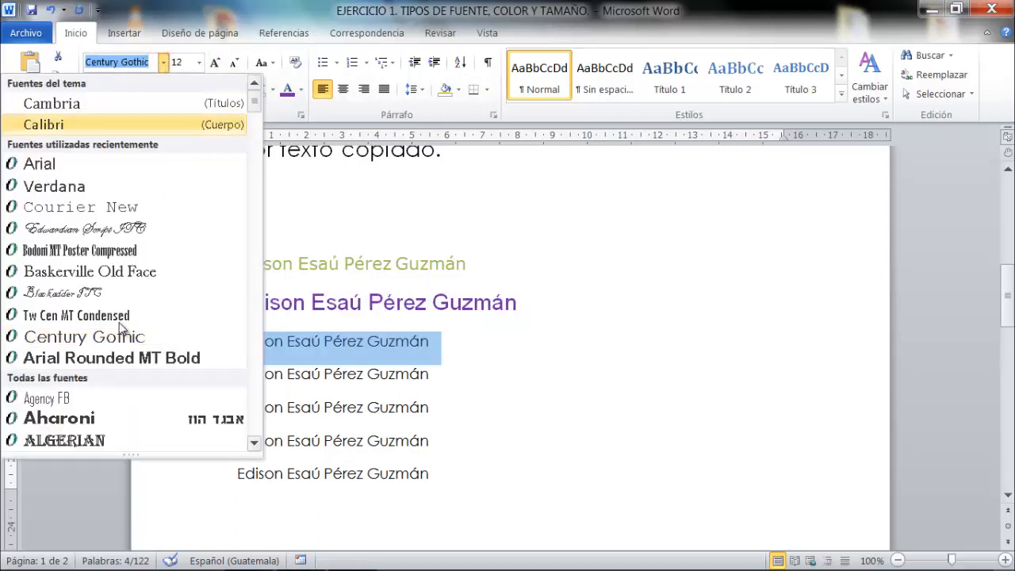
{"action": "scroll", "coordinate": [118, 333], "scroll_direction": "down", "scroll_amount": 15}
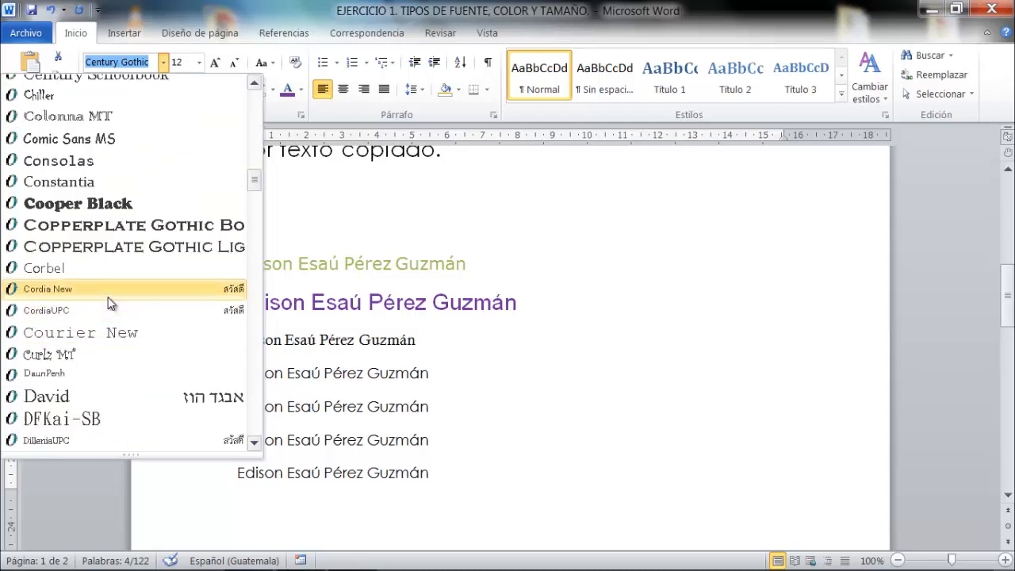
{"action": "scroll", "coordinate": [110, 305], "scroll_direction": "down", "scroll_amount": 10}
{"action": "scroll", "coordinate": [109, 306], "scroll_direction": "down", "scroll_amount": 13}
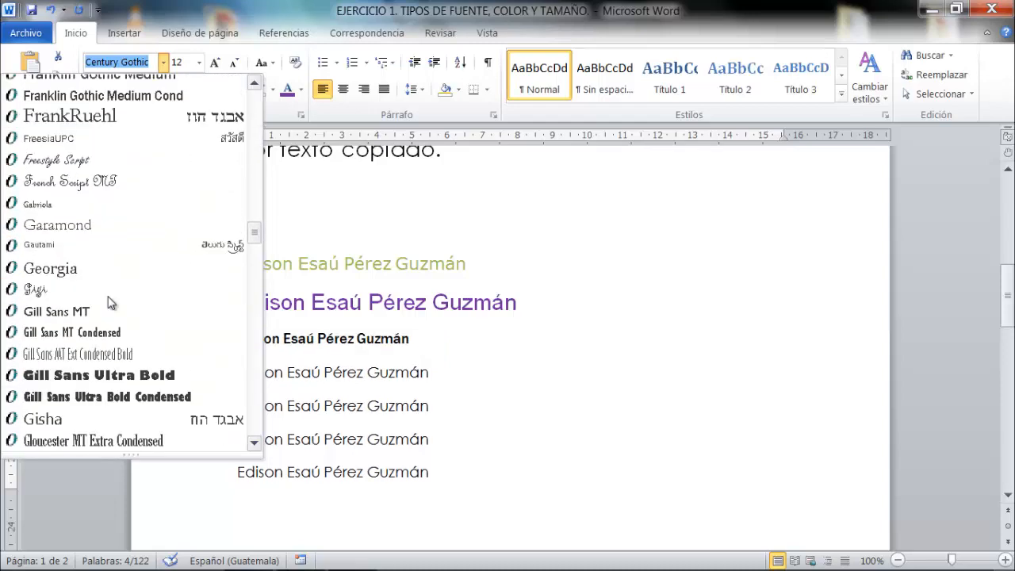
{"action": "scroll", "coordinate": [95, 330], "scroll_direction": "down", "scroll_amount": 6}
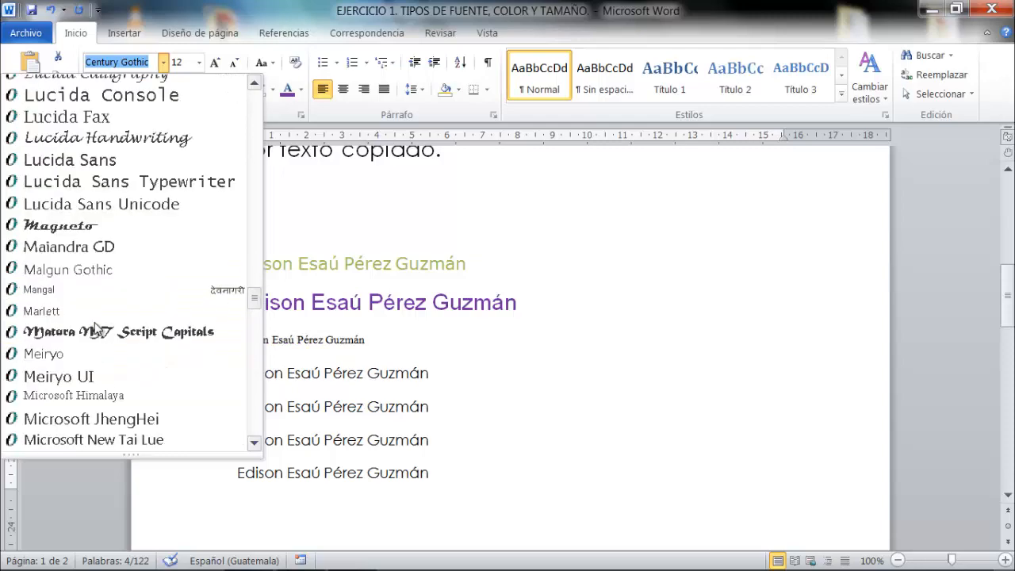
{"action": "scroll", "coordinate": [95, 330], "scroll_direction": "down", "scroll_amount": 17}
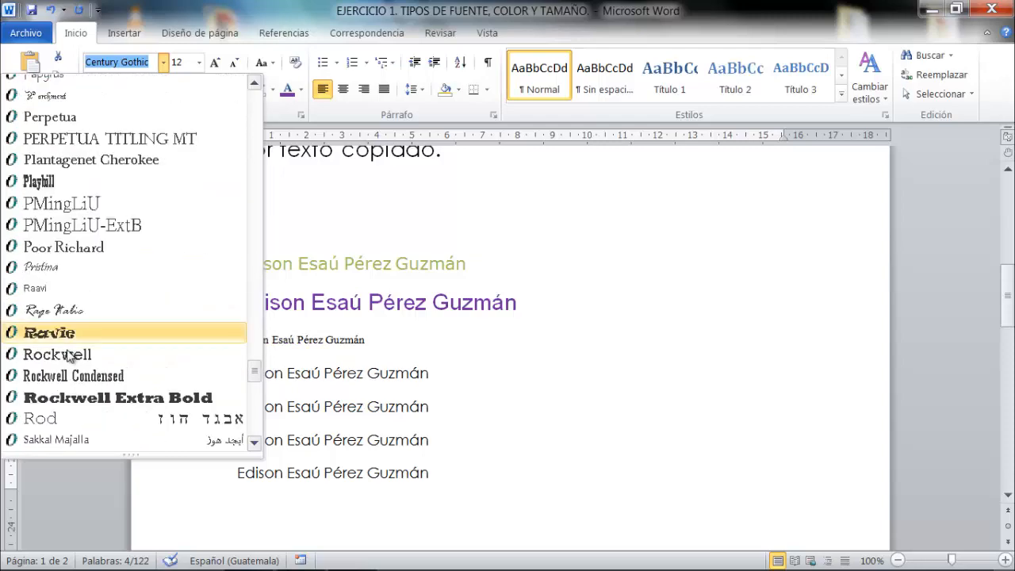
{"action": "scroll", "coordinate": [69, 356], "scroll_direction": "down", "scroll_amount": 3}
{"action": "scroll", "coordinate": [70, 356], "scroll_direction": "down", "scroll_amount": 7}
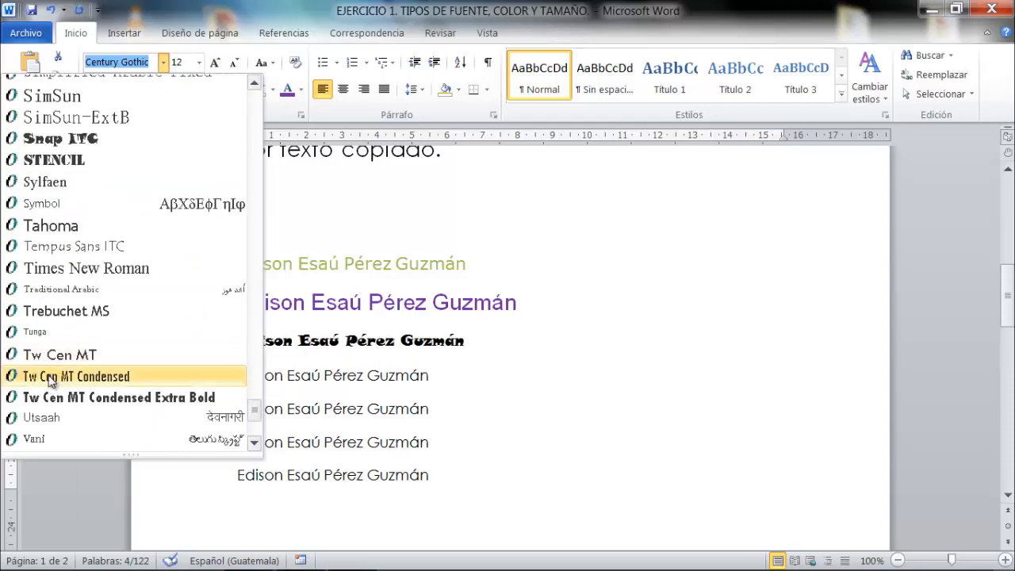
{"action": "left_click", "coordinate": [94, 268]}
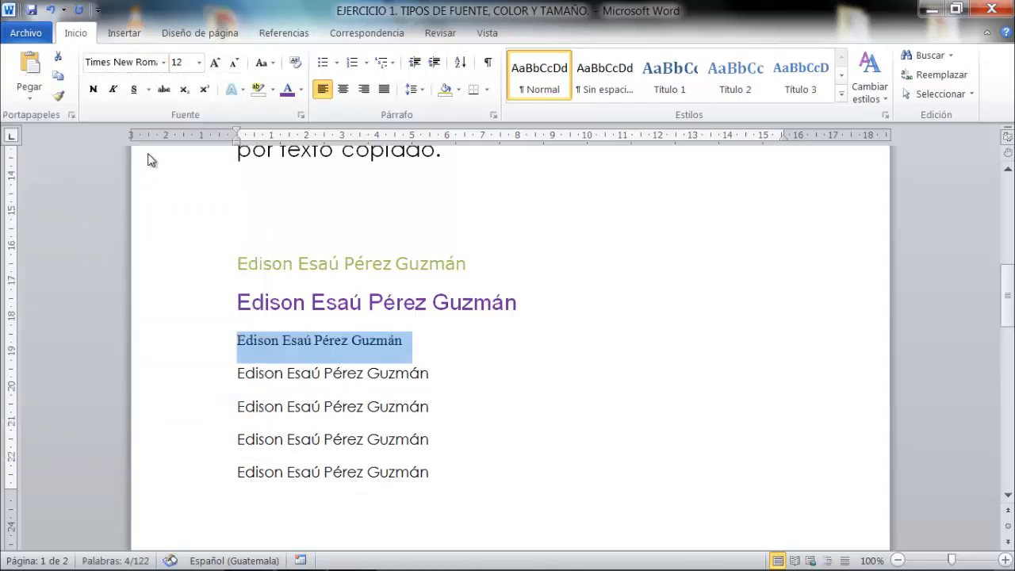
Set the third name line's font size to 15 and colour it with the standard light green.
{"action": "left_click", "coordinate": [190, 62]}
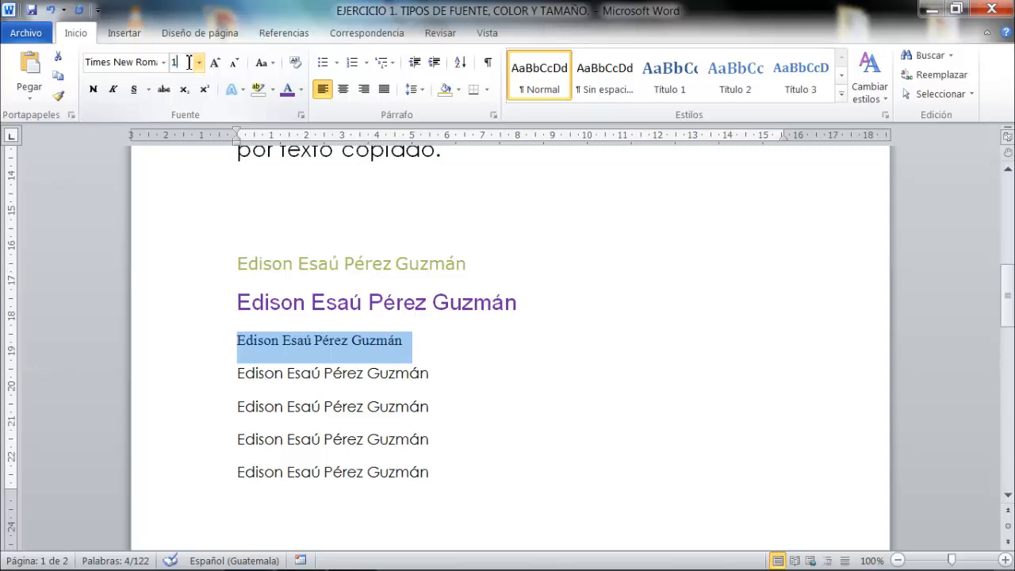
{"action": "key", "text": "Return"}
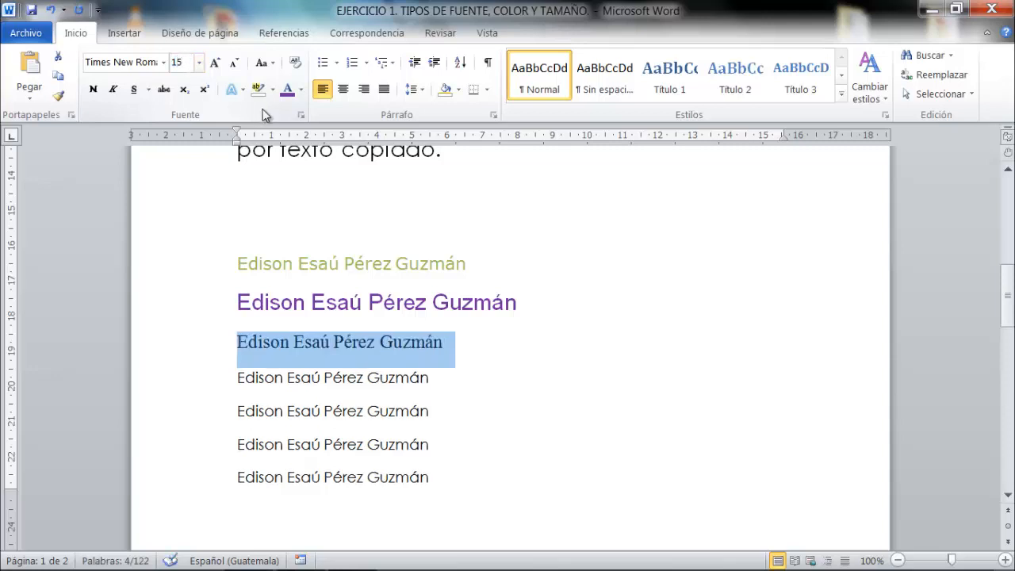
{"action": "left_click", "coordinate": [300, 89]}
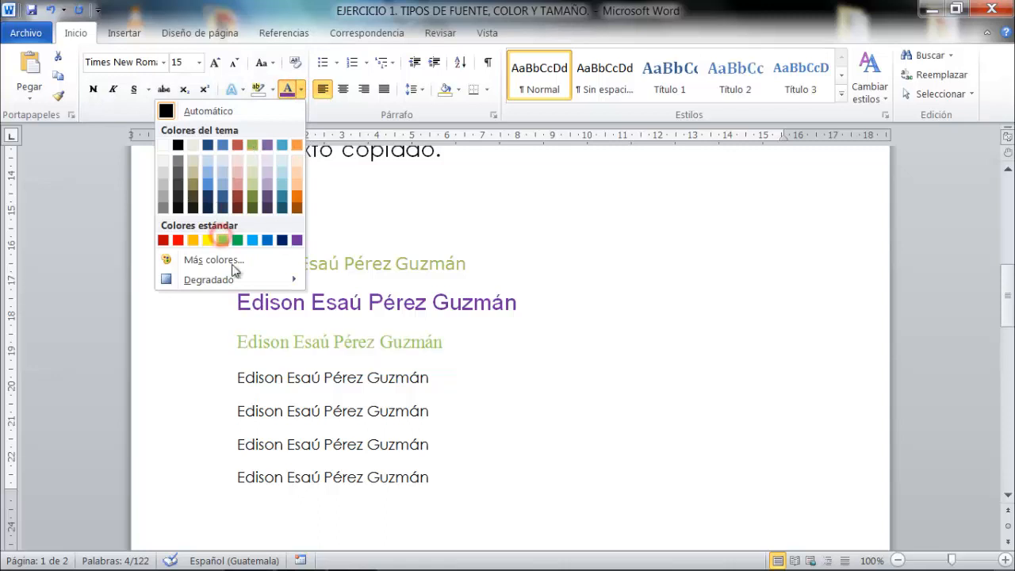
{"action": "left_click", "coordinate": [223, 240]}
Set the font of the fourth name line to Microsoft Sans Serif.
{"action": "left_click", "coordinate": [214, 379]}
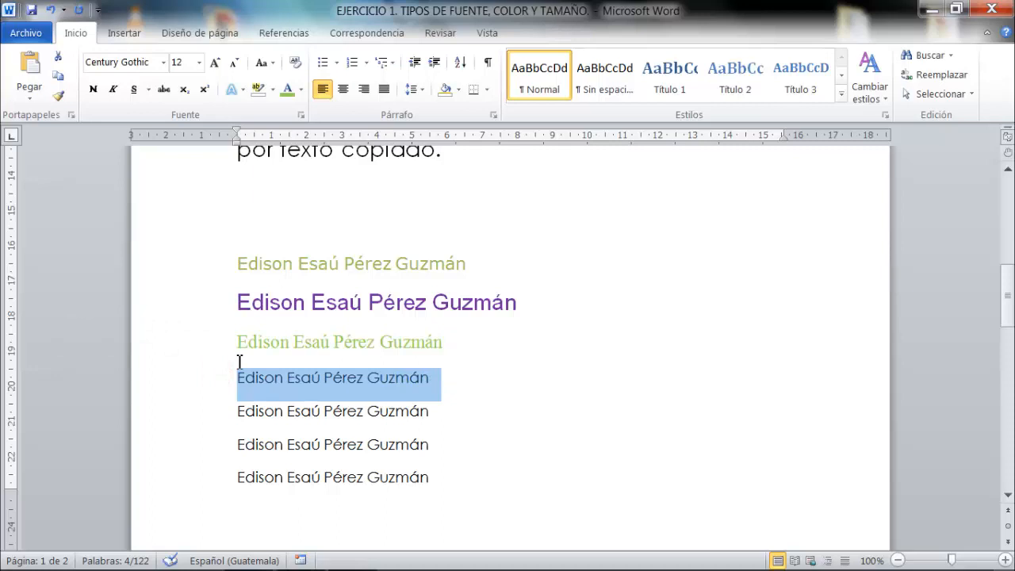
{"action": "left_click", "coordinate": [164, 62]}
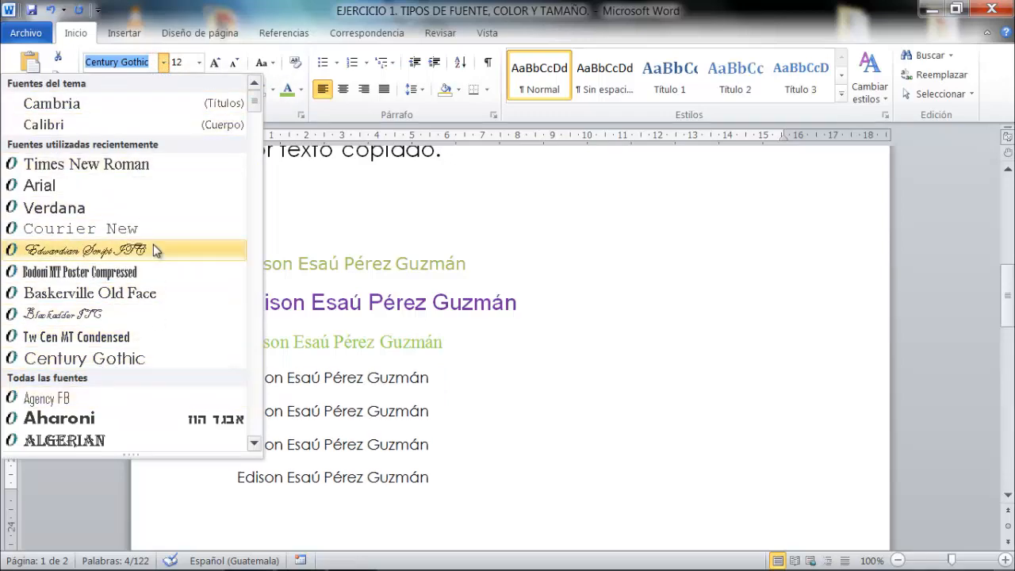
{"action": "scroll", "coordinate": [154, 249], "scroll_direction": "down", "scroll_amount": 13}
{"action": "scroll", "coordinate": [142, 184], "scroll_direction": "up", "scroll_amount": 5}
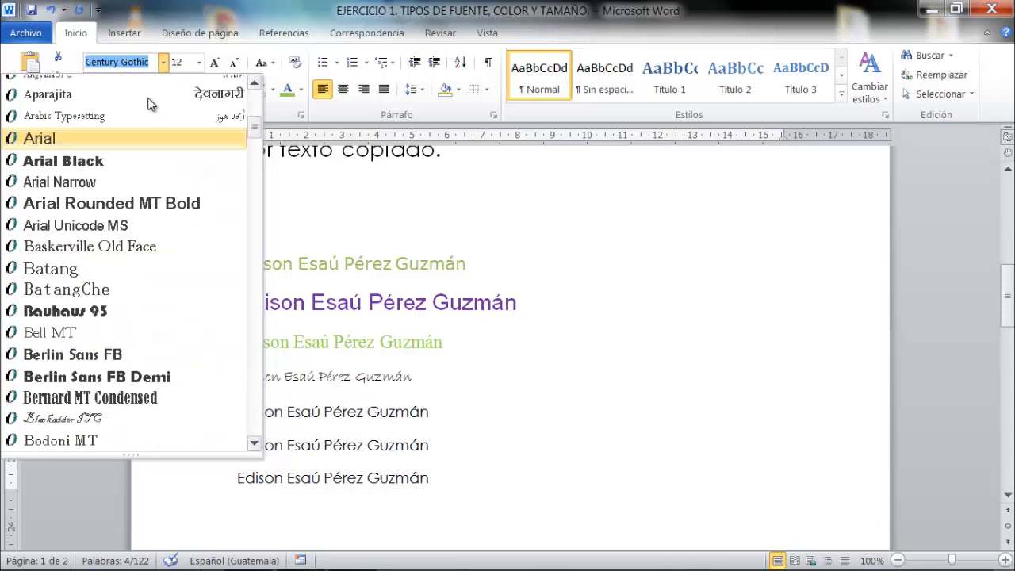
{"action": "scroll", "coordinate": [125, 161], "scroll_direction": "up", "scroll_amount": 2}
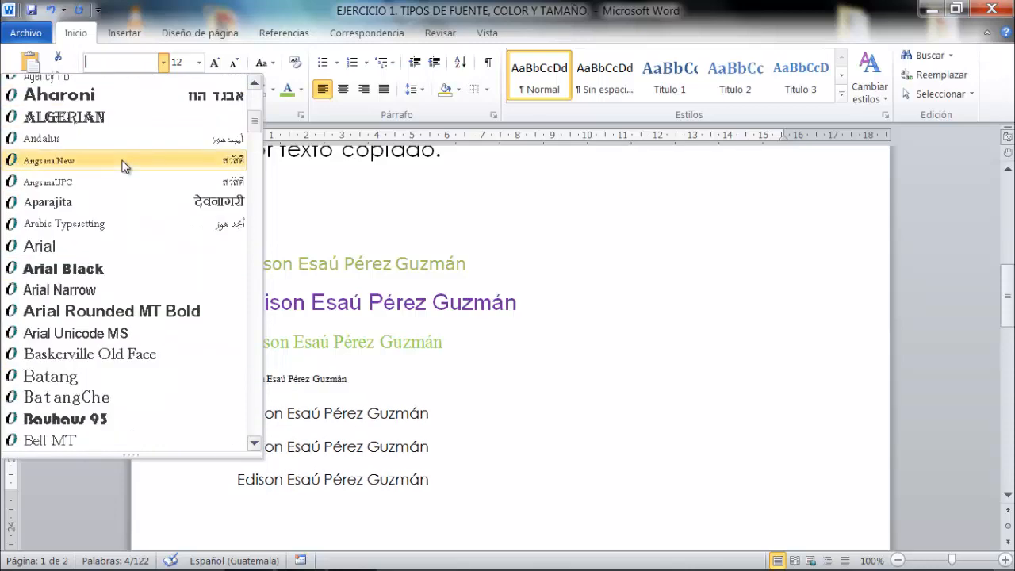
{"action": "type", "text": "mi"}
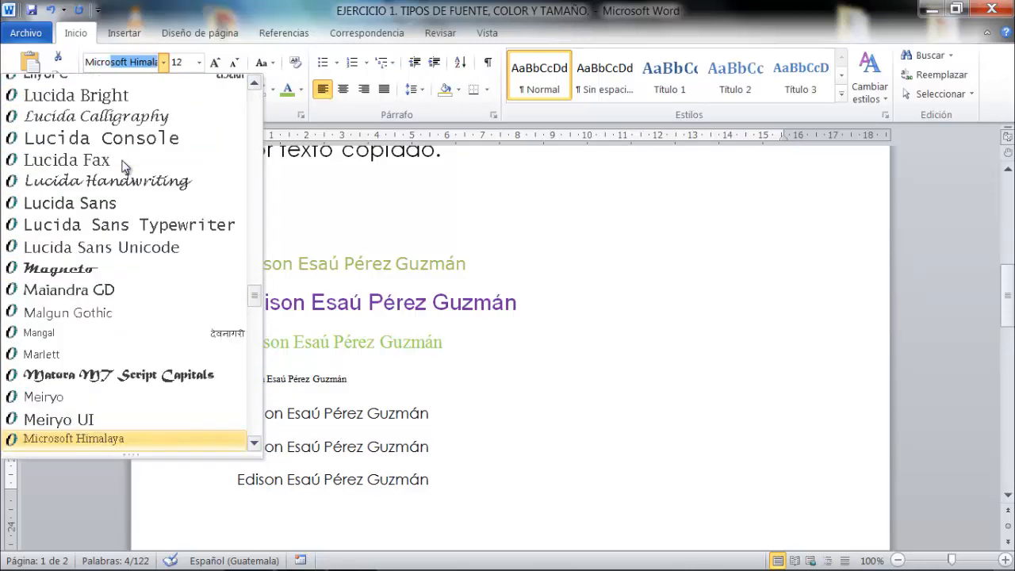
{"action": "type", "text": "crosoft s"}
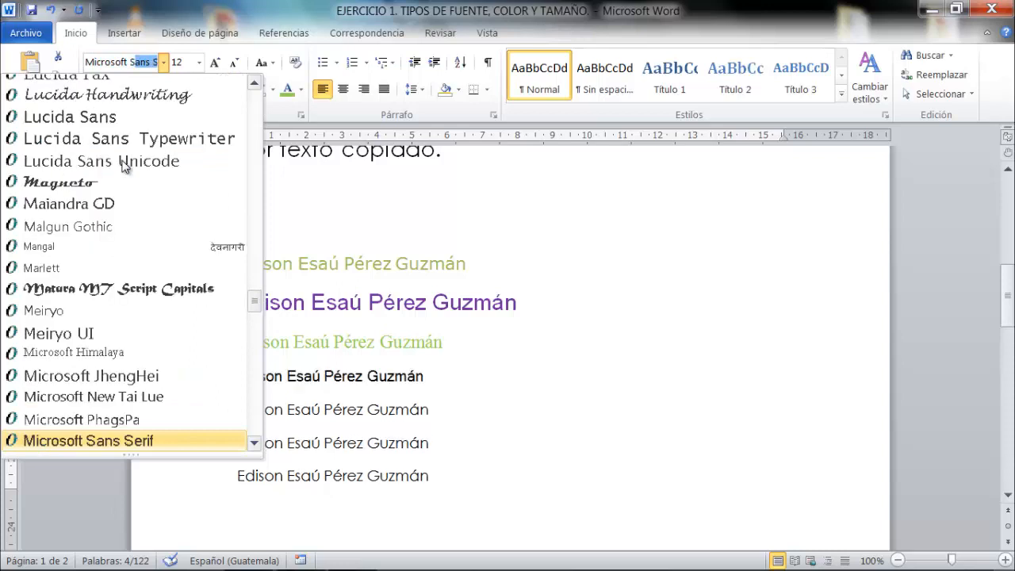
{"action": "key", "text": "Return"}
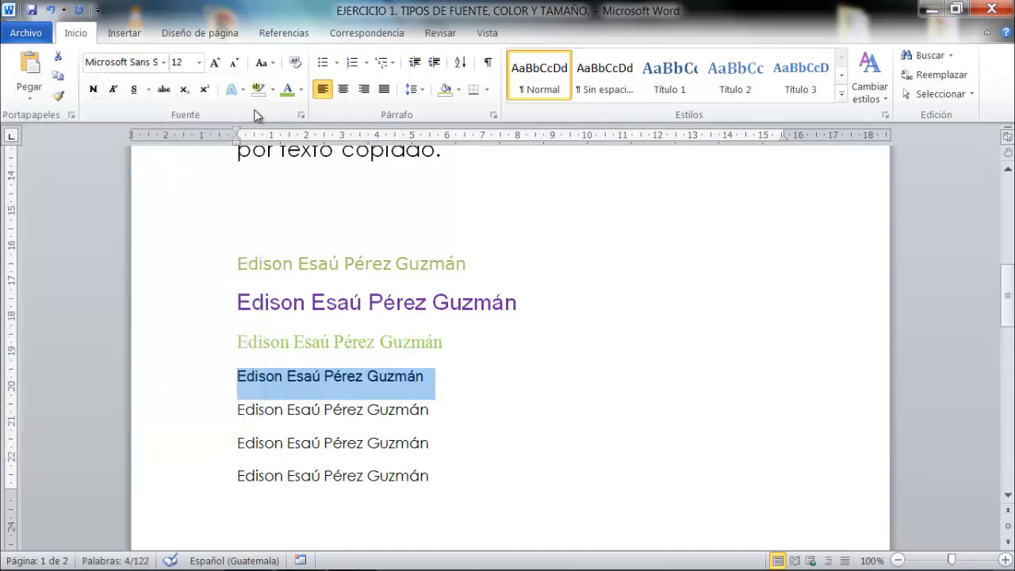
Give the fourth name line the automatic black font colour and set its font size to 33.
{"action": "left_click", "coordinate": [299, 90]}
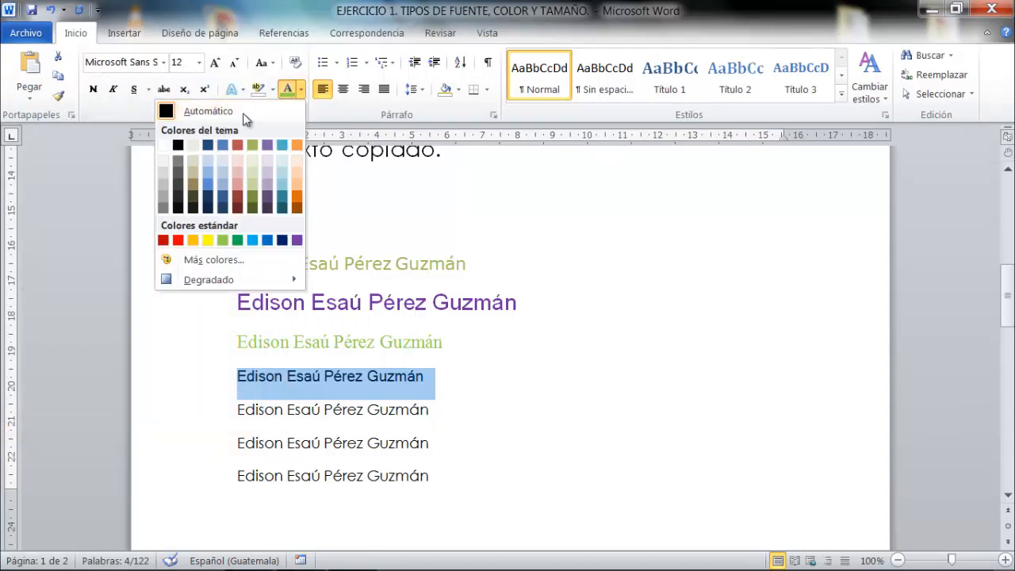
{"action": "left_click", "coordinate": [178, 145]}
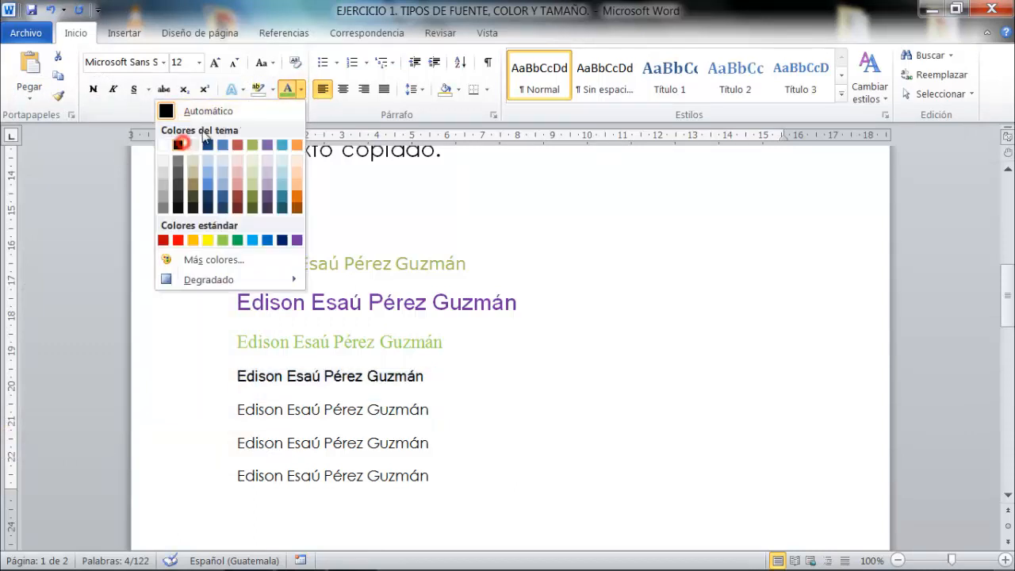
{"action": "left_click", "coordinate": [299, 90]}
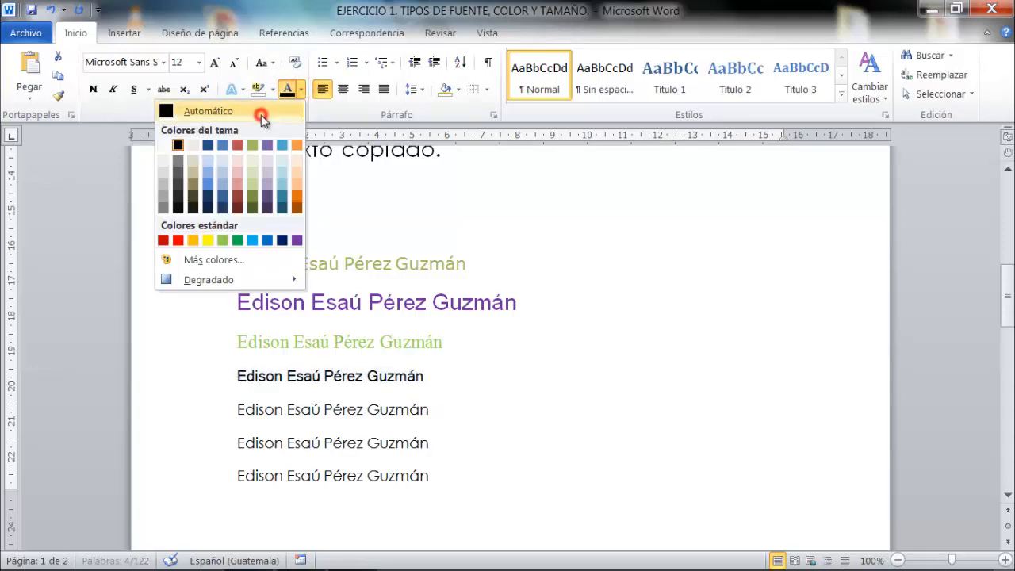
{"action": "left_click", "coordinate": [261, 114]}
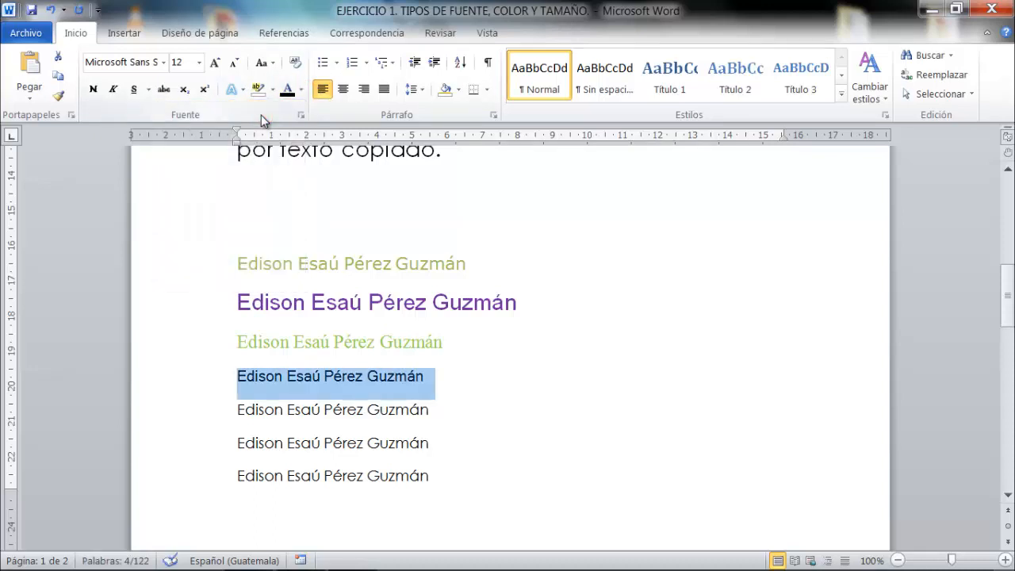
{"action": "left_click", "coordinate": [183, 62]}
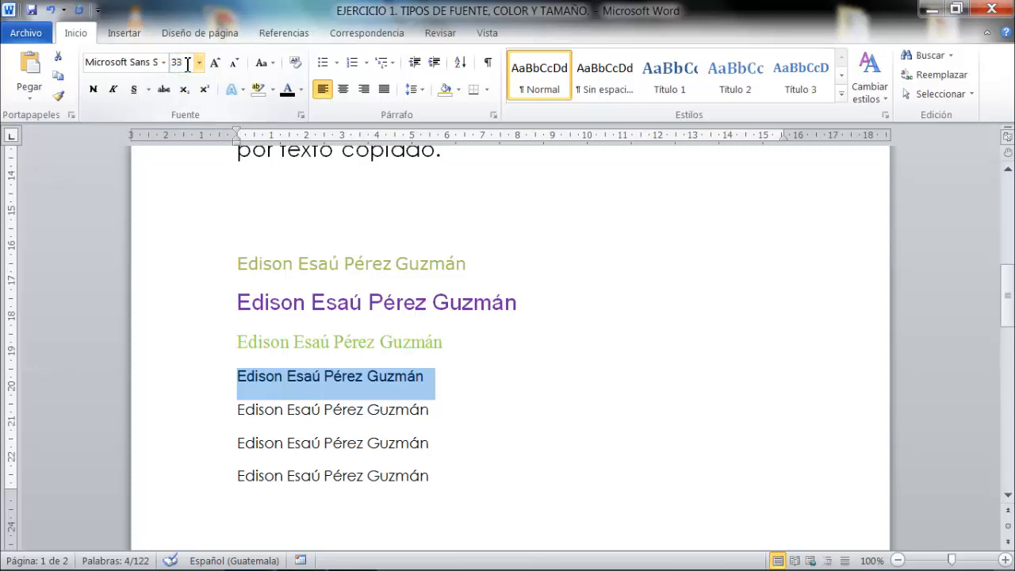
{"action": "key", "text": "Return"}
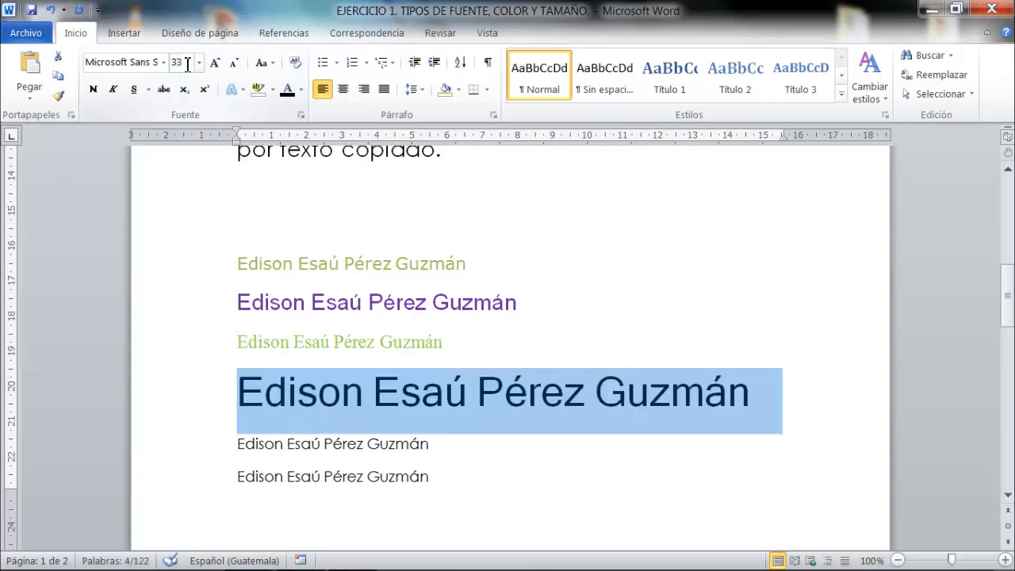
Set the font of the fifth name line to Courier New.
{"action": "left_click", "coordinate": [218, 444]}
{"action": "scroll", "coordinate": [250, 440], "scroll_direction": "down", "scroll_amount": 4}
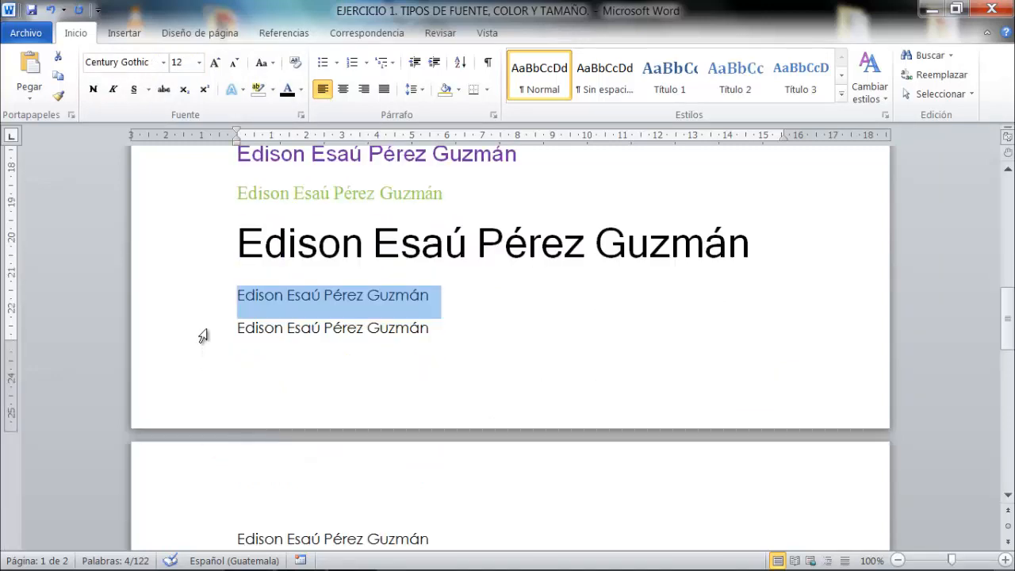
{"action": "left_click", "coordinate": [163, 62]}
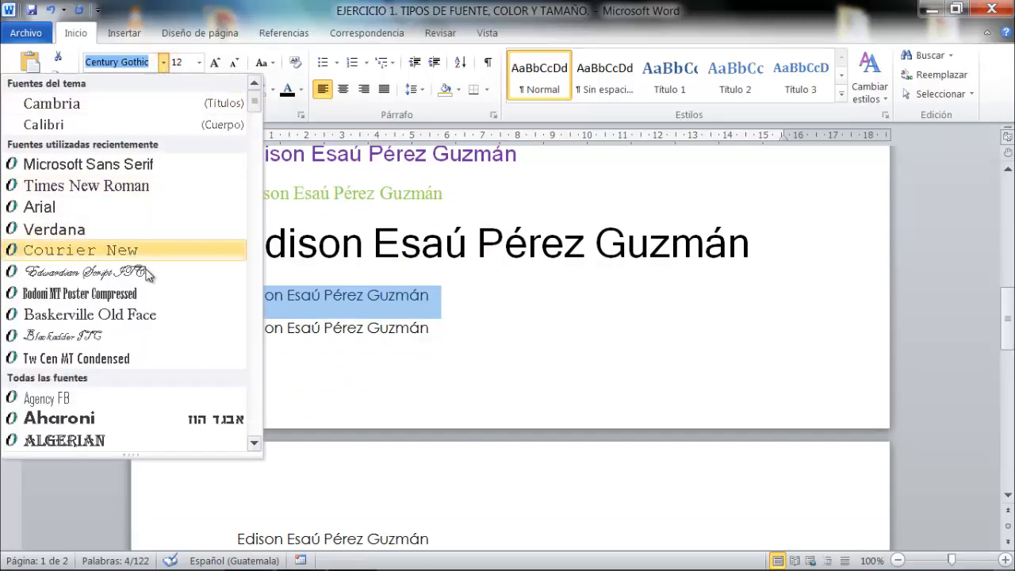
{"action": "scroll", "coordinate": [146, 274], "scroll_direction": "down", "scroll_amount": 5}
{"action": "scroll", "coordinate": [131, 206], "scroll_direction": "up", "scroll_amount": 5}
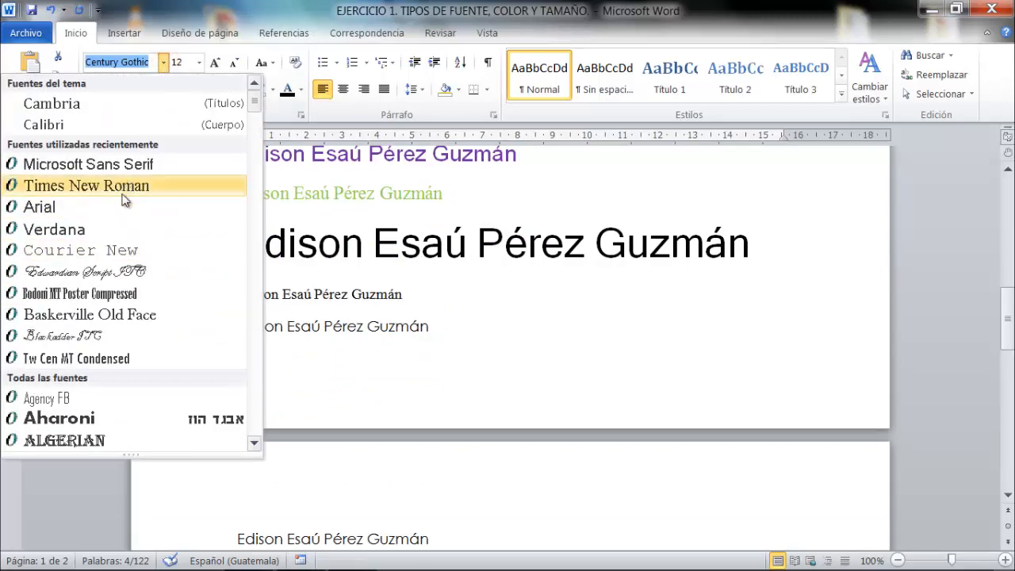
{"action": "scroll", "coordinate": [123, 190], "scroll_direction": "down", "scroll_amount": 5}
{"action": "scroll", "coordinate": [119, 264], "scroll_direction": "down", "scroll_amount": 5}
{"action": "scroll", "coordinate": [119, 264], "scroll_direction": "down", "scroll_amount": 3}
{"action": "scroll", "coordinate": [118, 264], "scroll_direction": "down", "scroll_amount": 3}
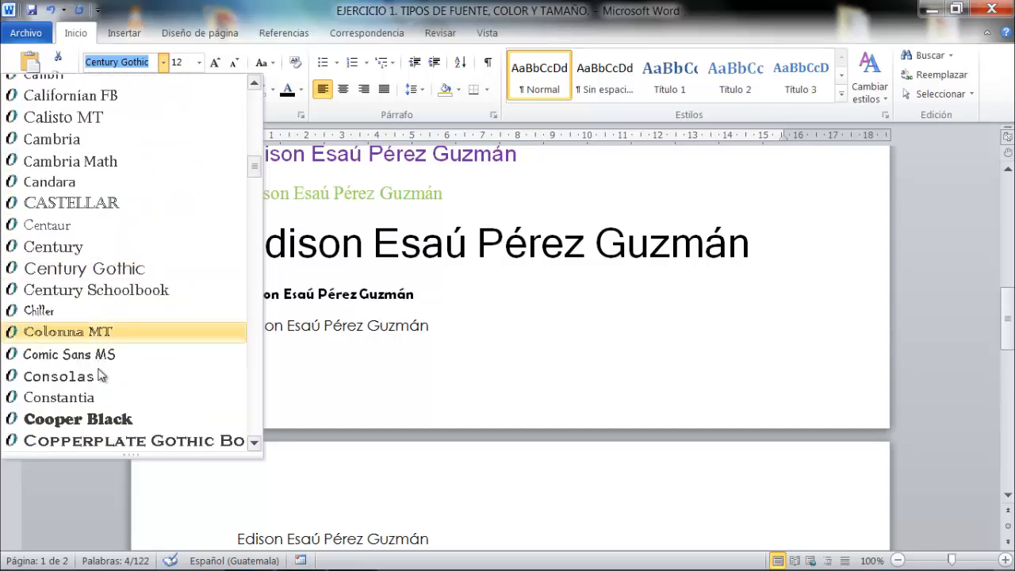
{"action": "scroll", "coordinate": [97, 393], "scroll_direction": "down", "scroll_amount": 4}
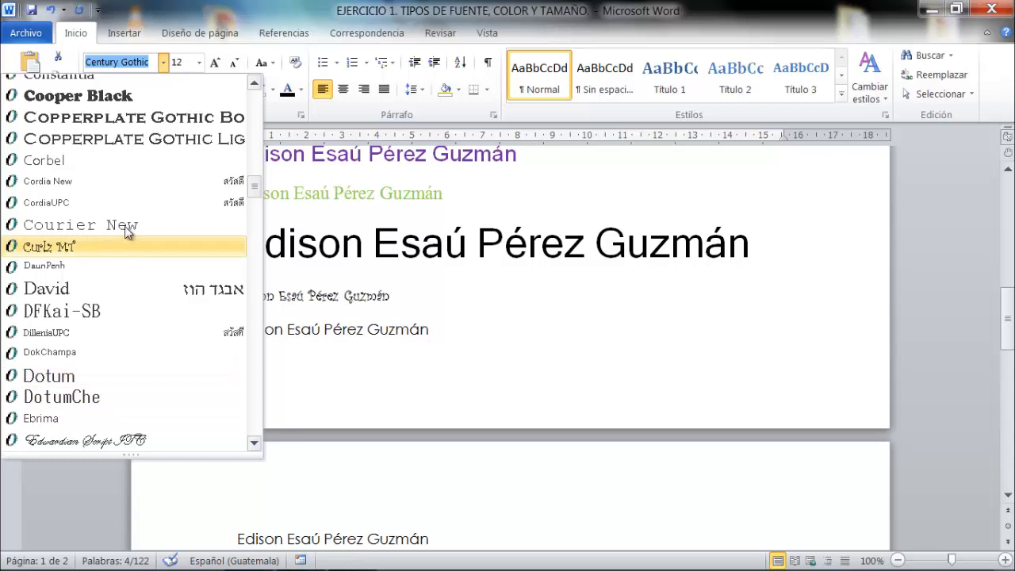
{"action": "left_click", "coordinate": [127, 226]}
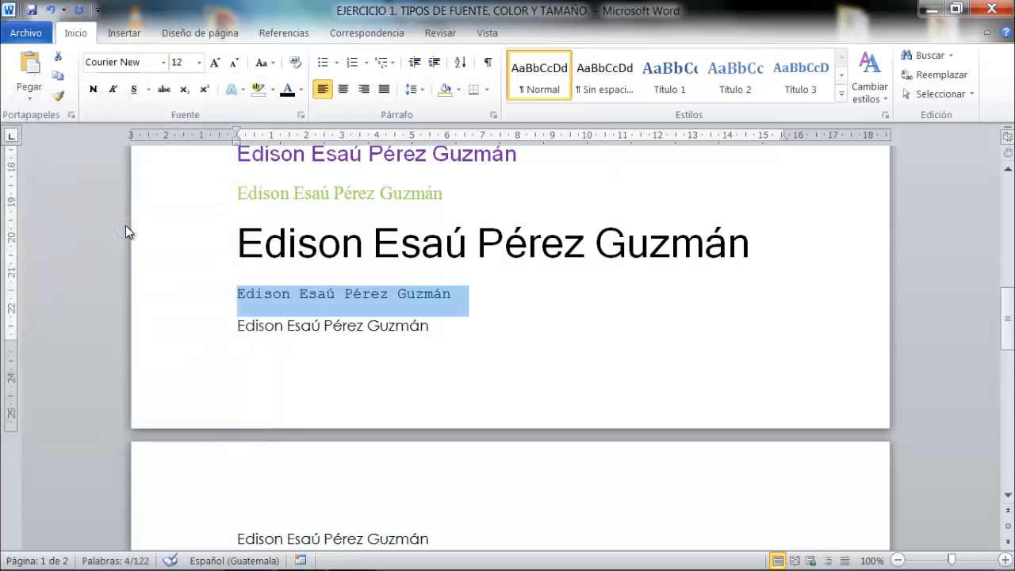
Give the fifth name line a gradient text fill using the yellow-orange preset colours.
{"action": "left_click", "coordinate": [302, 89]}
{"action": "left_click", "coordinate": [255, 272]}
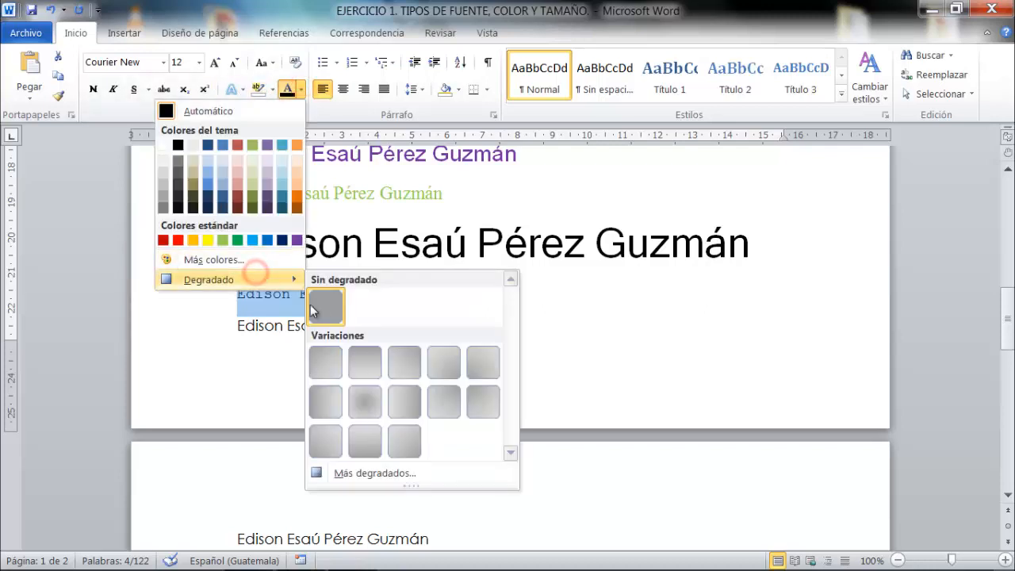
{"action": "left_click", "coordinate": [371, 474]}
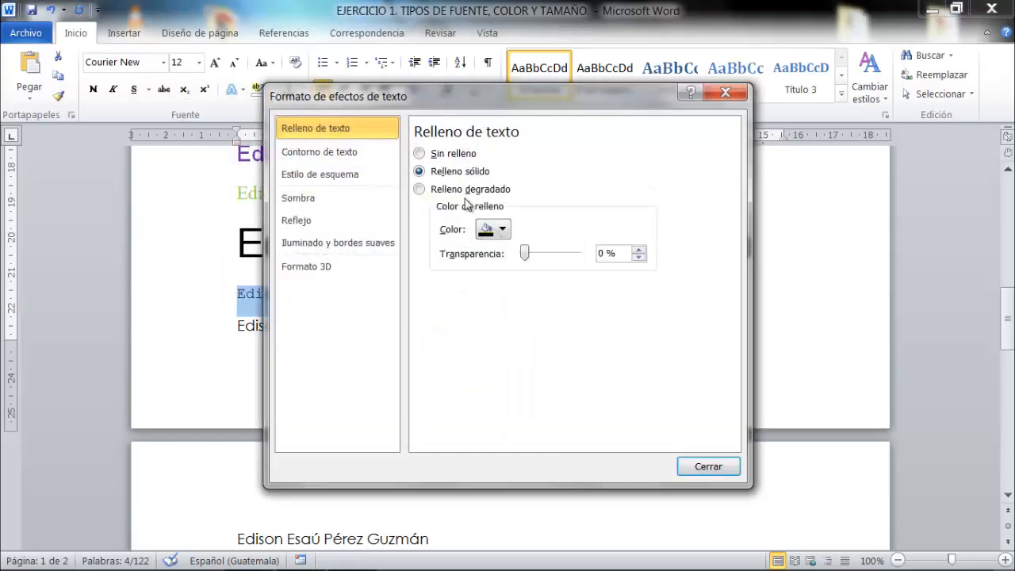
{"action": "left_click", "coordinate": [462, 185]}
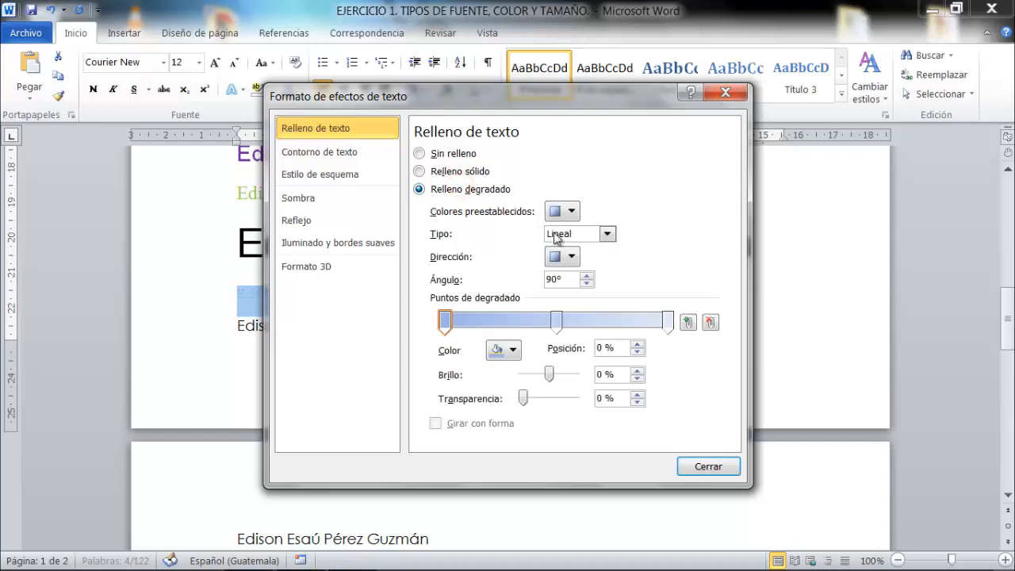
{"action": "left_click", "coordinate": [561, 211]}
{"action": "left_click", "coordinate": [521, 295]}
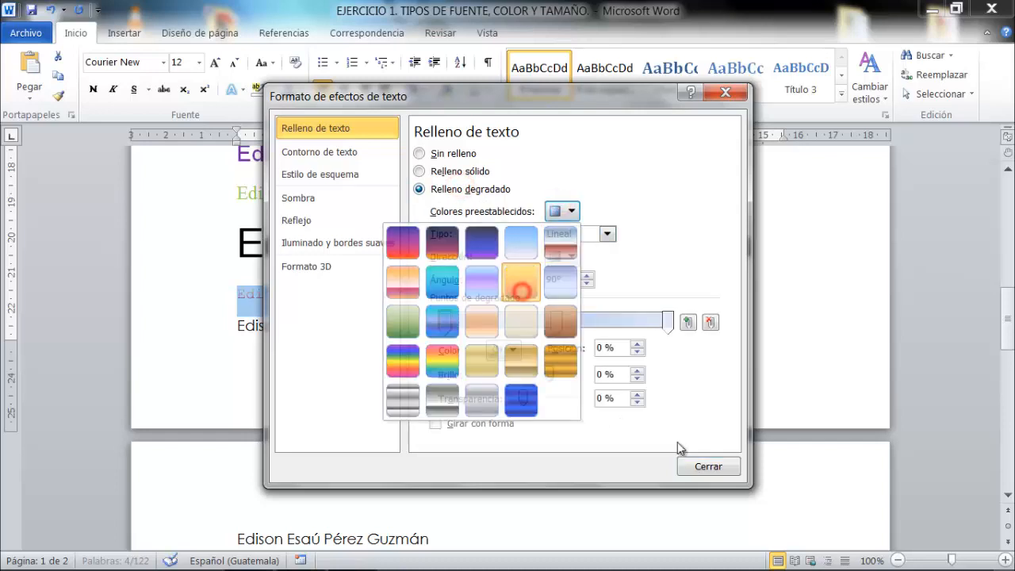
{"action": "left_click", "coordinate": [708, 466]}
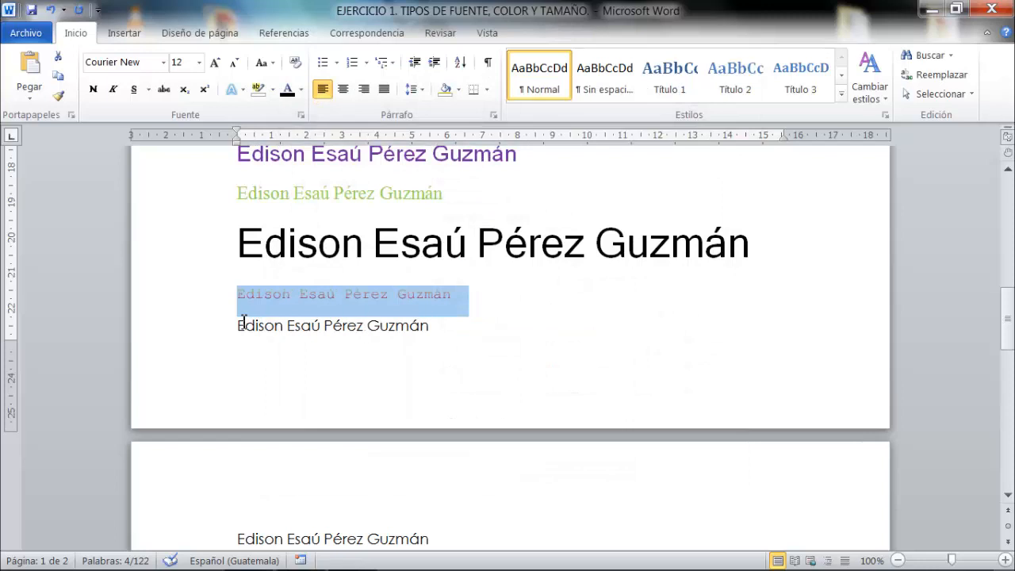
Increase the fifth name line's font size to 14.
{"action": "left_click", "coordinate": [220, 327]}
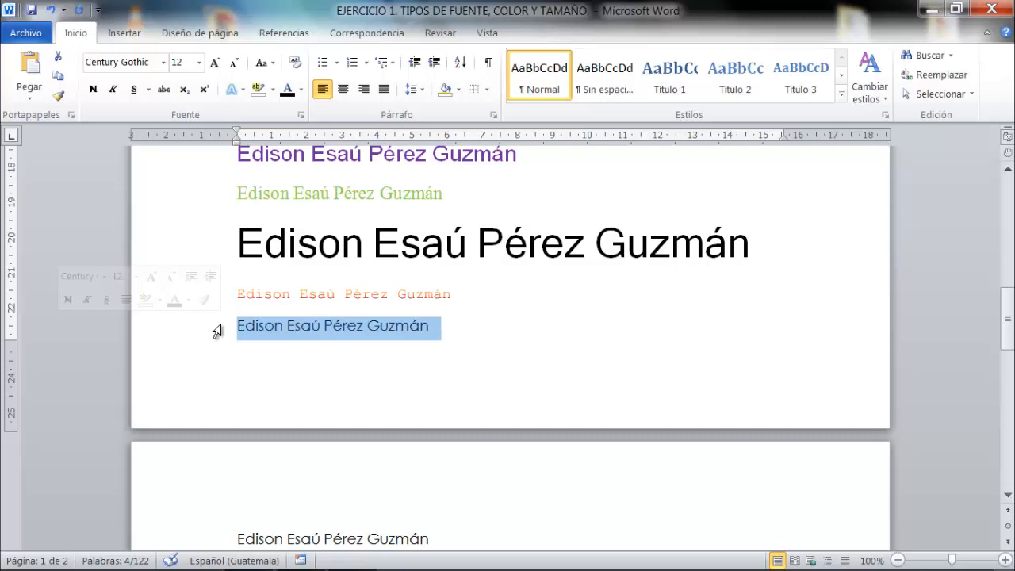
{"action": "left_click", "coordinate": [290, 294]}
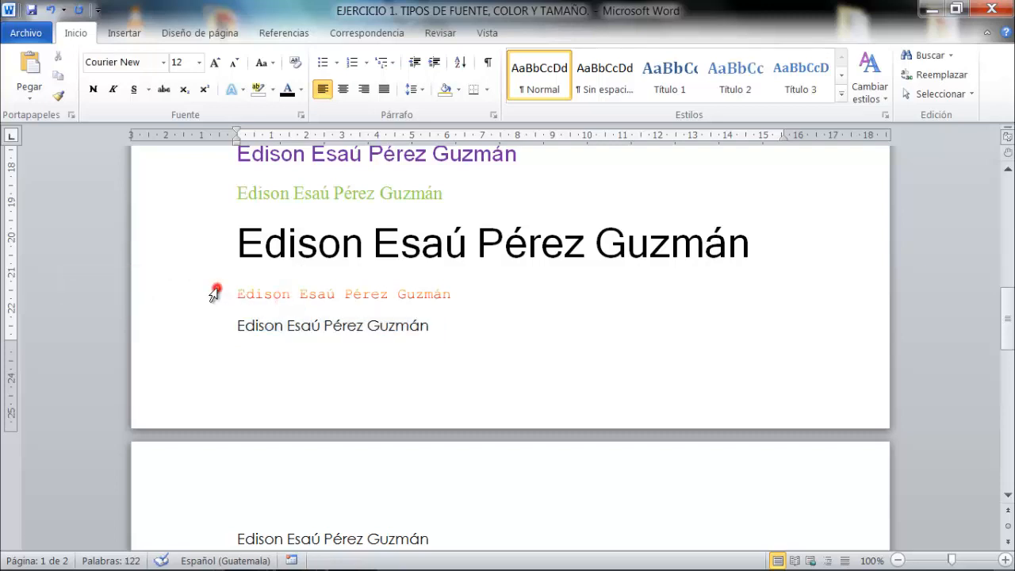
{"action": "left_click", "coordinate": [214, 295]}
{"action": "left_click", "coordinate": [215, 62]}
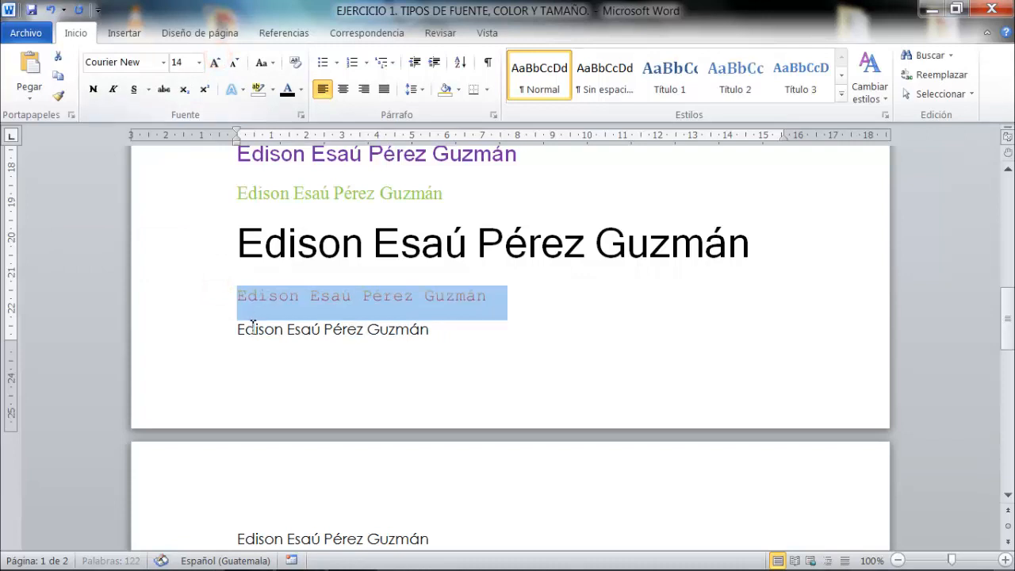
Set the font of the sixth name line to Algerian.
{"action": "left_click", "coordinate": [224, 332]}
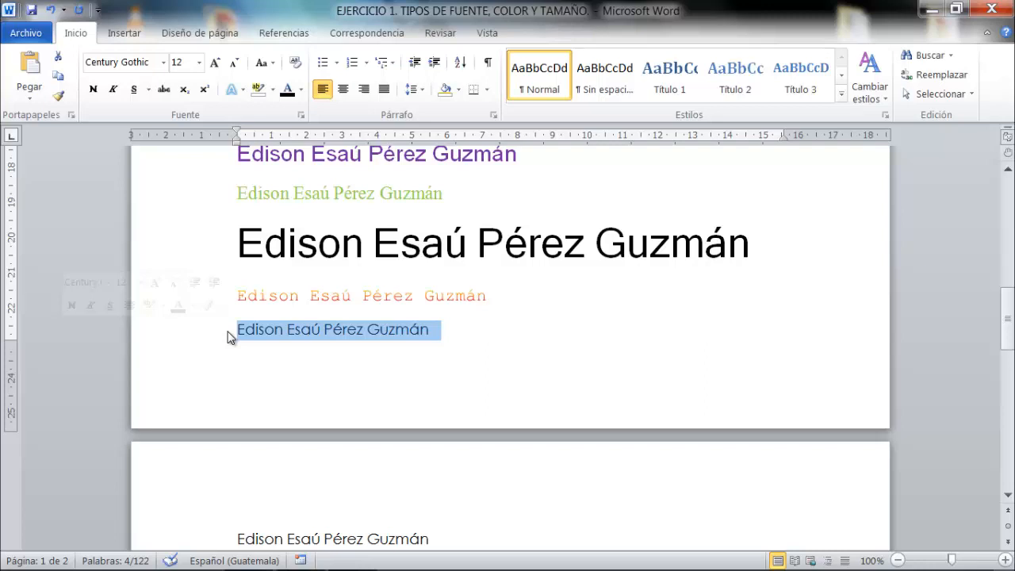
{"action": "left_click", "coordinate": [163, 62]}
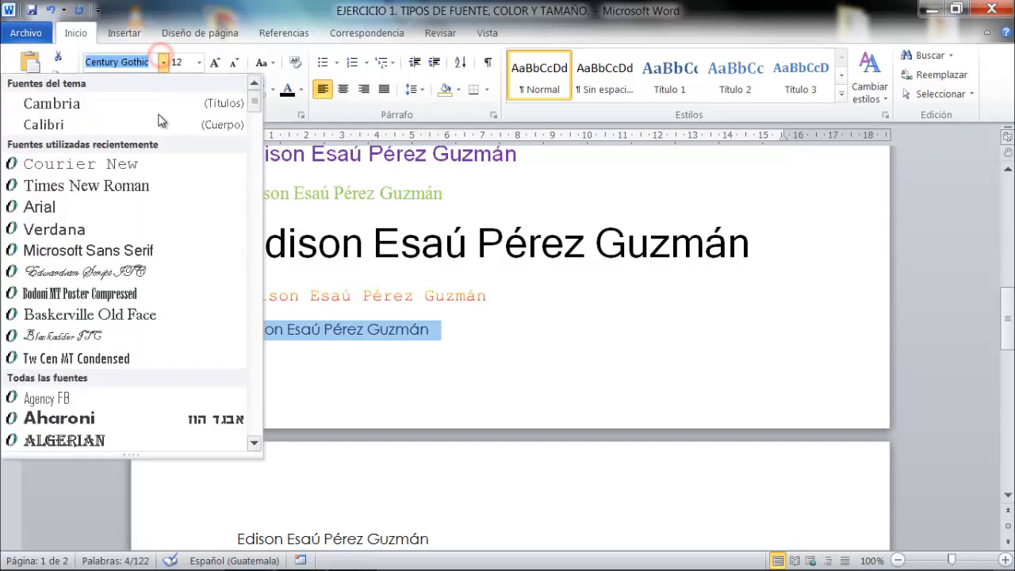
{"action": "scroll", "coordinate": [118, 295], "scroll_direction": "down", "scroll_amount": 3}
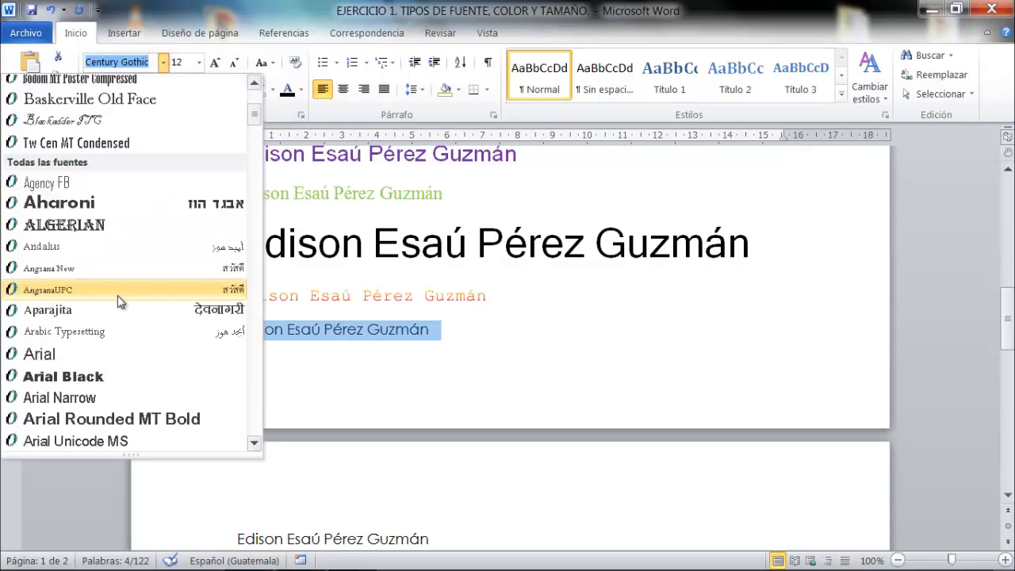
{"action": "left_click", "coordinate": [107, 225]}
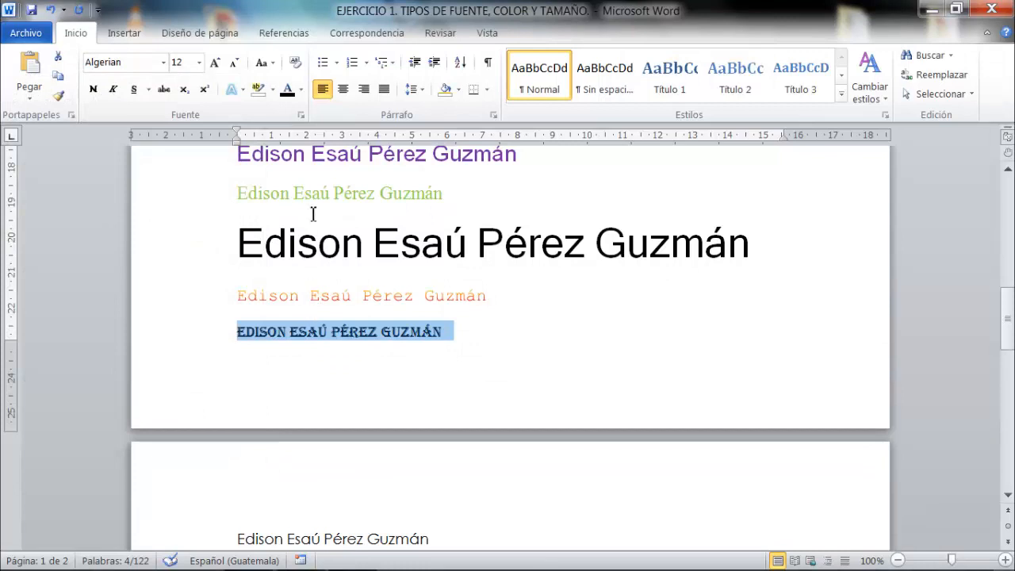
Apply the red outlined preset text effect to the sixth name line and set its font size to 20.
{"action": "left_click", "coordinate": [242, 89]}
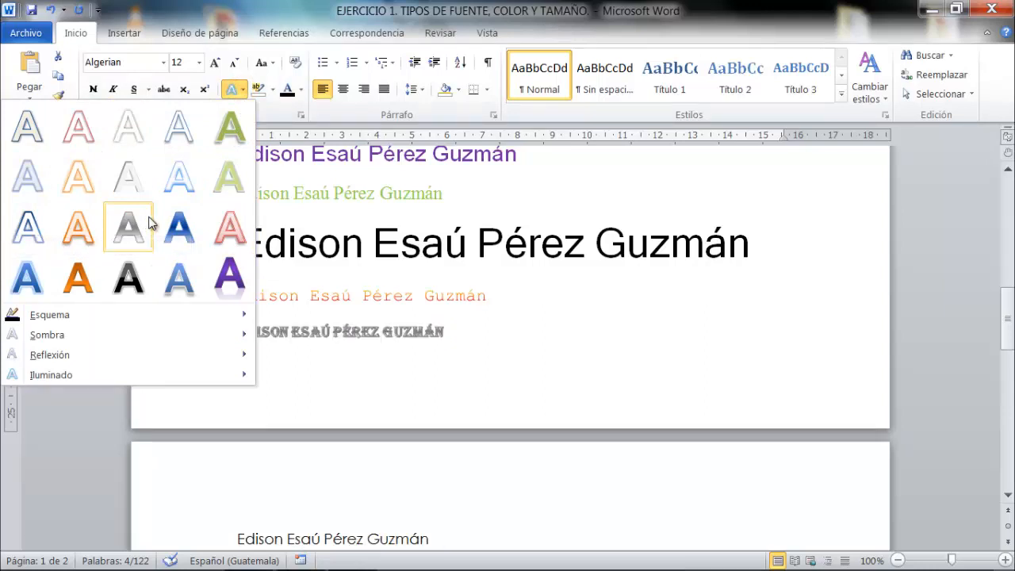
{"action": "left_click", "coordinate": [231, 230]}
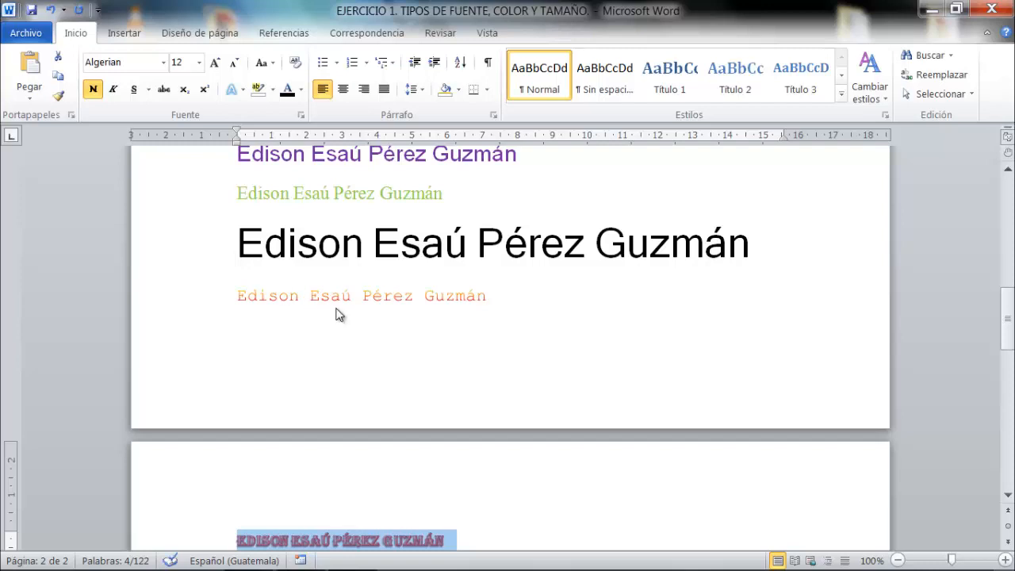
{"action": "scroll", "coordinate": [340, 316], "scroll_direction": "down", "scroll_amount": 5}
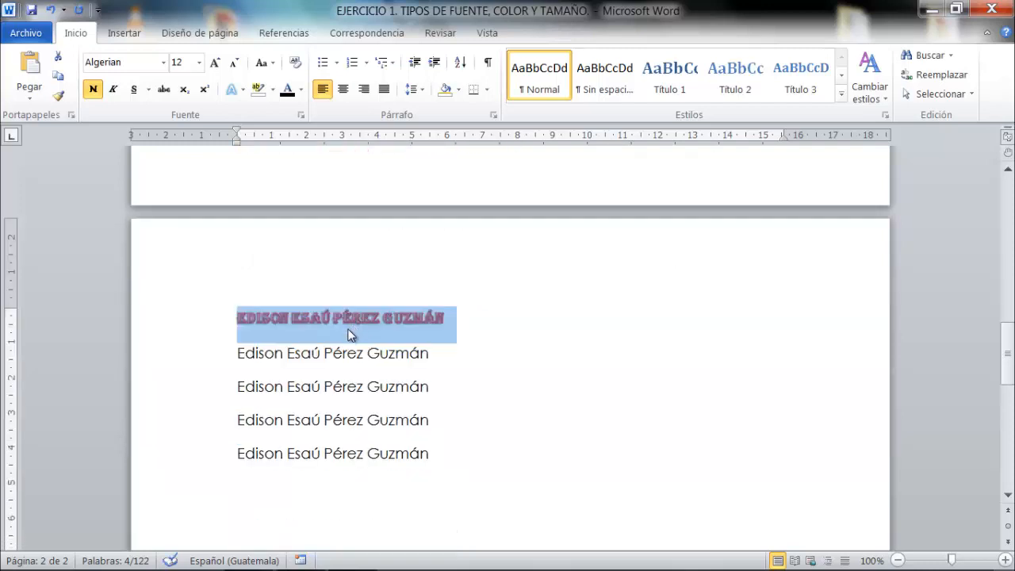
{"action": "left_click", "coordinate": [198, 62]}
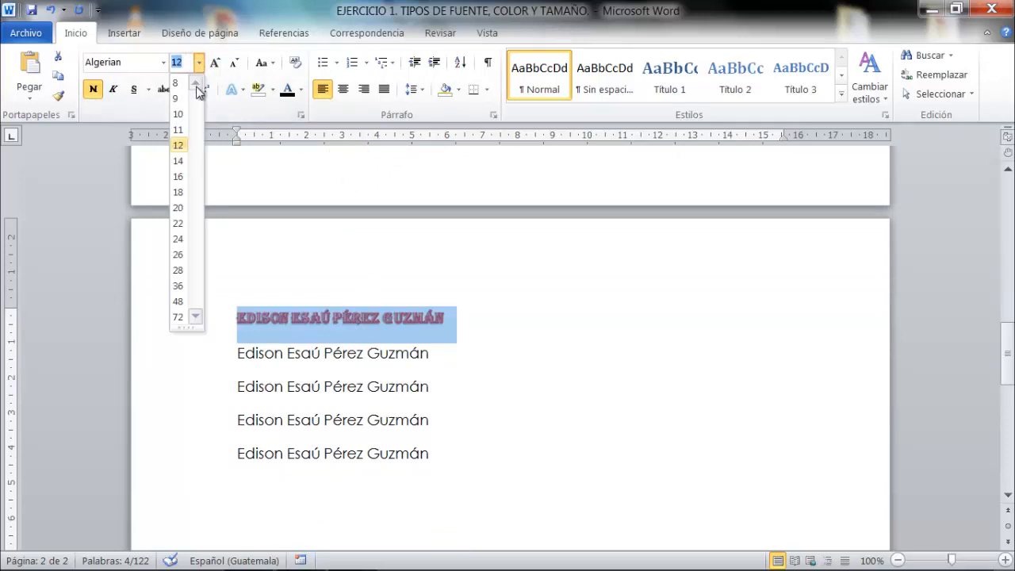
{"action": "left_click", "coordinate": [178, 208]}
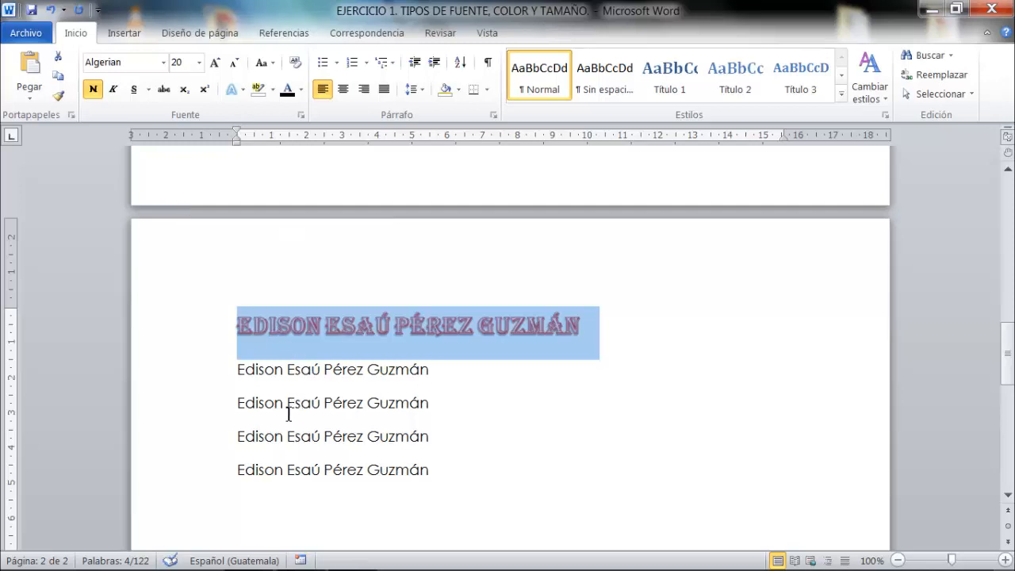
Set the font of the seventh name line to Bodoni MT.
{"action": "scroll", "coordinate": [288, 412], "scroll_direction": "down", "scroll_amount": 2}
{"action": "left_click", "coordinate": [208, 295]}
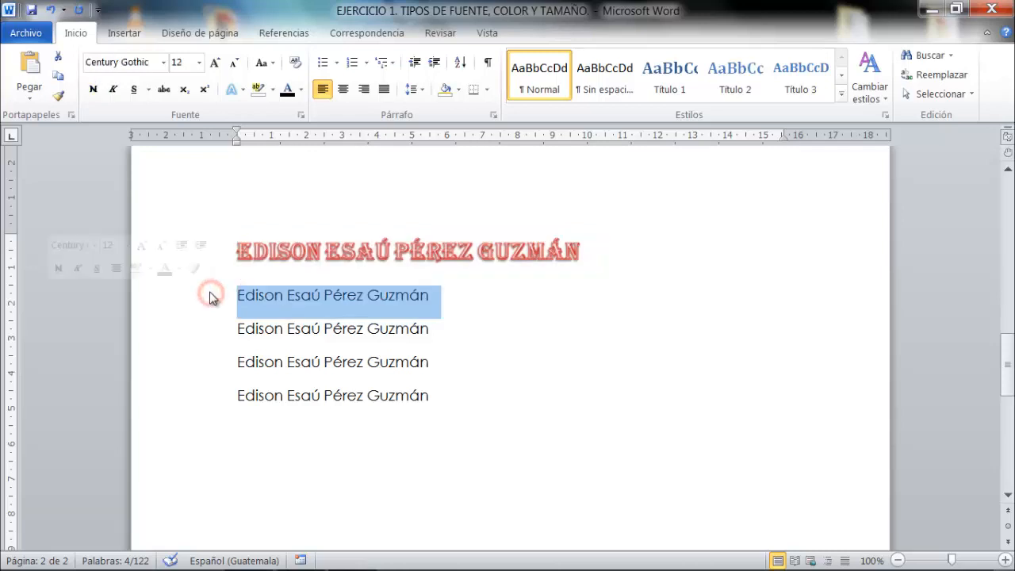
{"action": "left_click", "coordinate": [162, 62]}
{"action": "scroll", "coordinate": [93, 389], "scroll_direction": "down", "scroll_amount": 10}
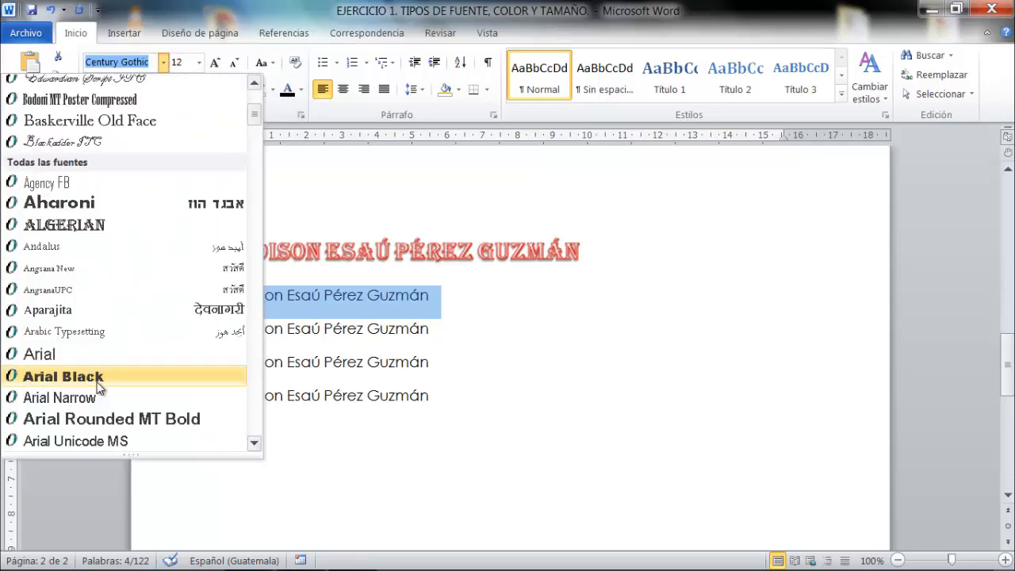
{"action": "scroll", "coordinate": [99, 384], "scroll_direction": "down", "scroll_amount": 3}
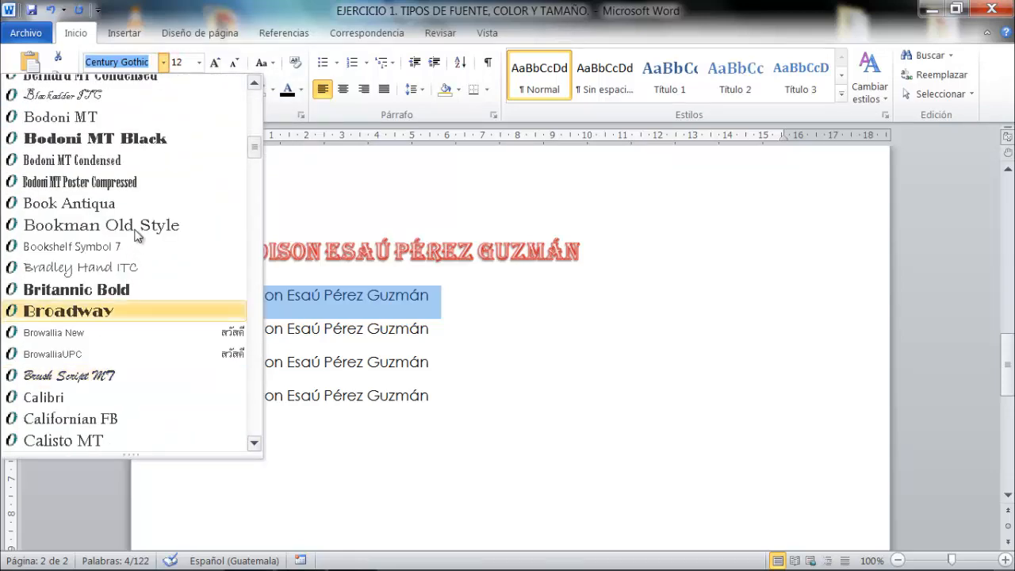
{"action": "left_click", "coordinate": [127, 115]}
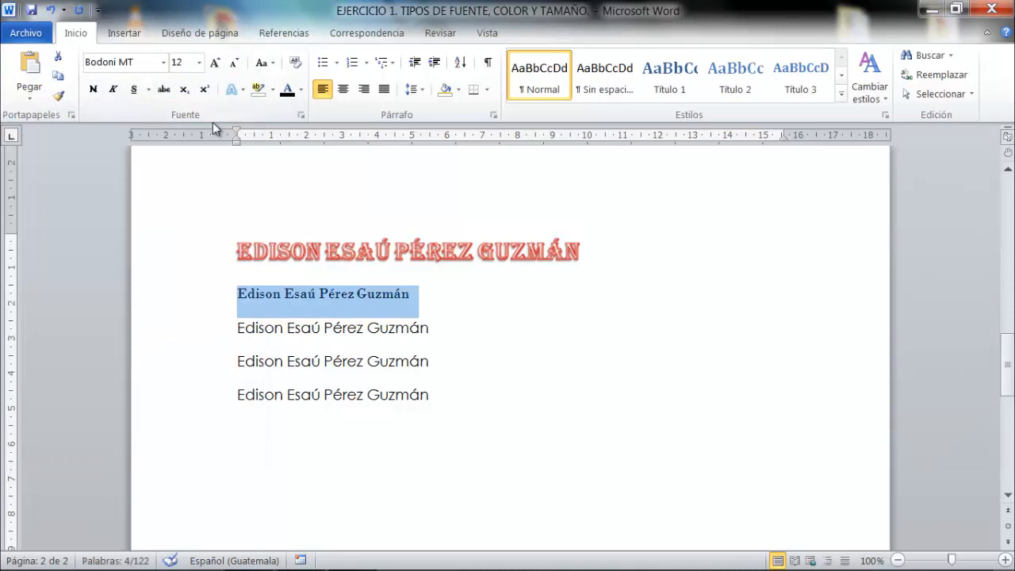
Colour the seventh name line with a custom yellow of RGB 247, 213, 67.
{"action": "left_click", "coordinate": [301, 89]}
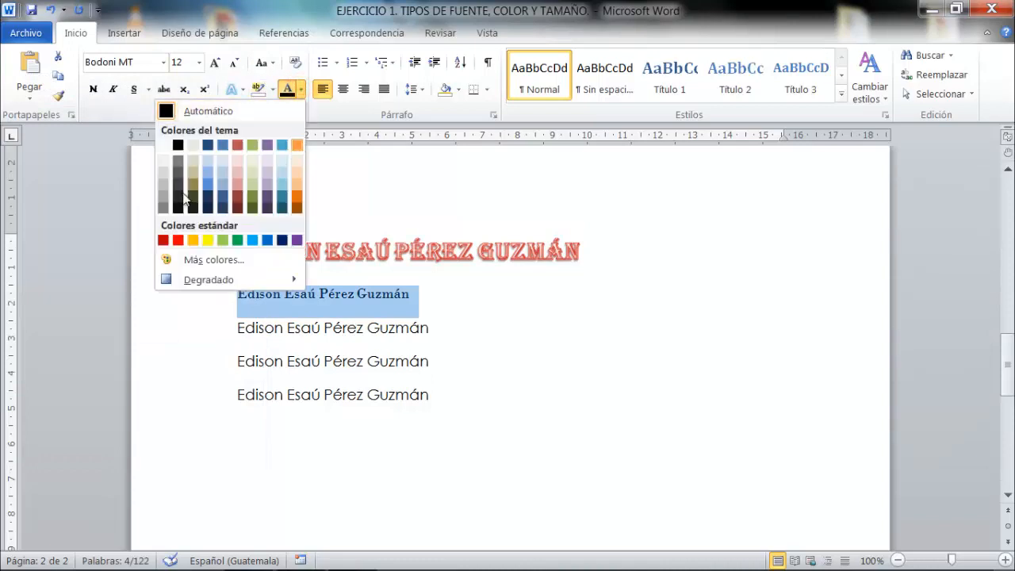
{"action": "left_click", "coordinate": [214, 262]}
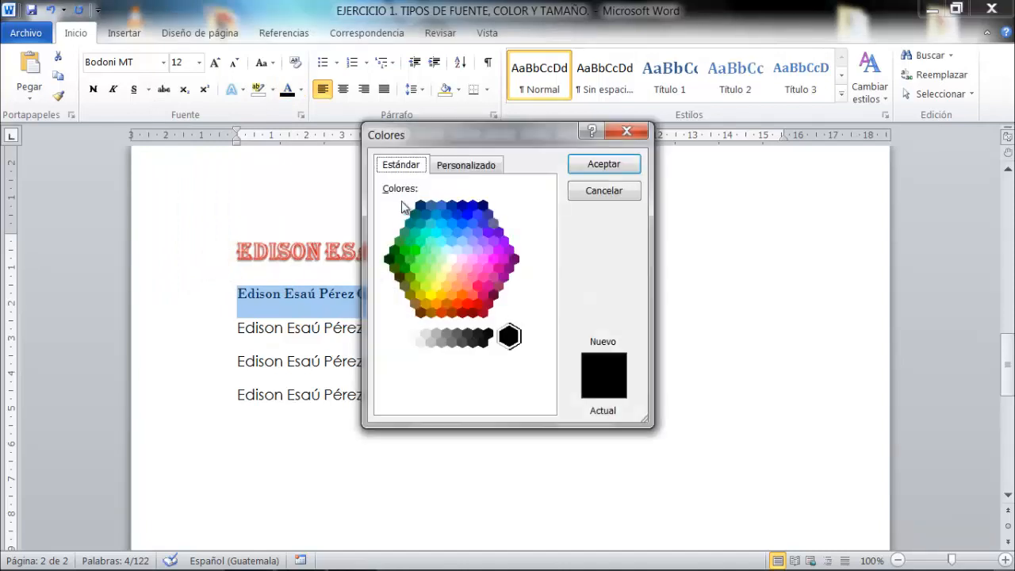
{"action": "left_click", "coordinate": [429, 242]}
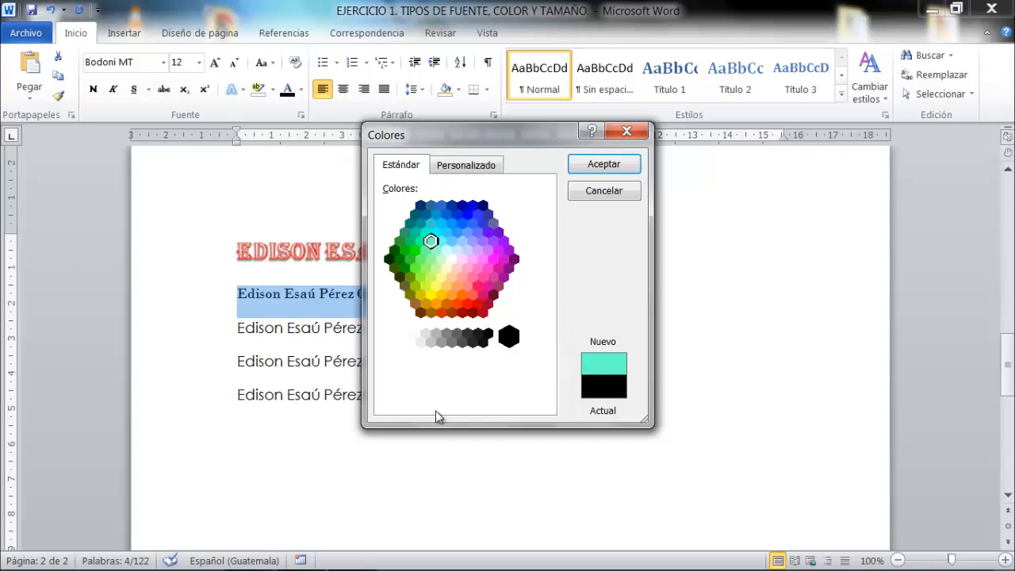
{"action": "left_click", "coordinate": [466, 165]}
{"action": "left_click", "coordinate": [439, 245]}
{"action": "left_click", "coordinate": [408, 229]}
{"action": "left_click", "coordinate": [402, 206]}
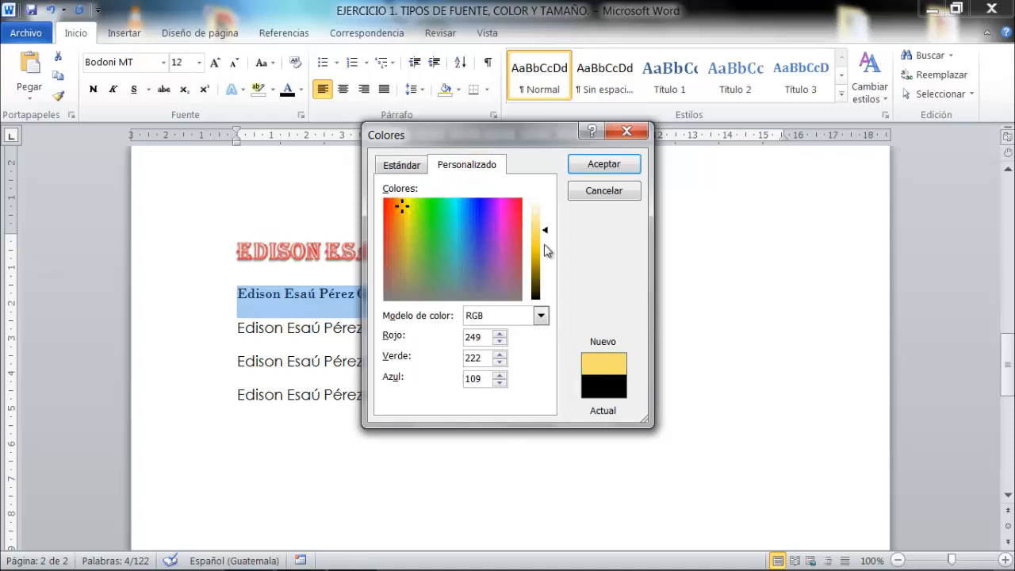
{"action": "left_click_drag", "start_coordinate": [548, 228], "coordinate": [570, 243]}
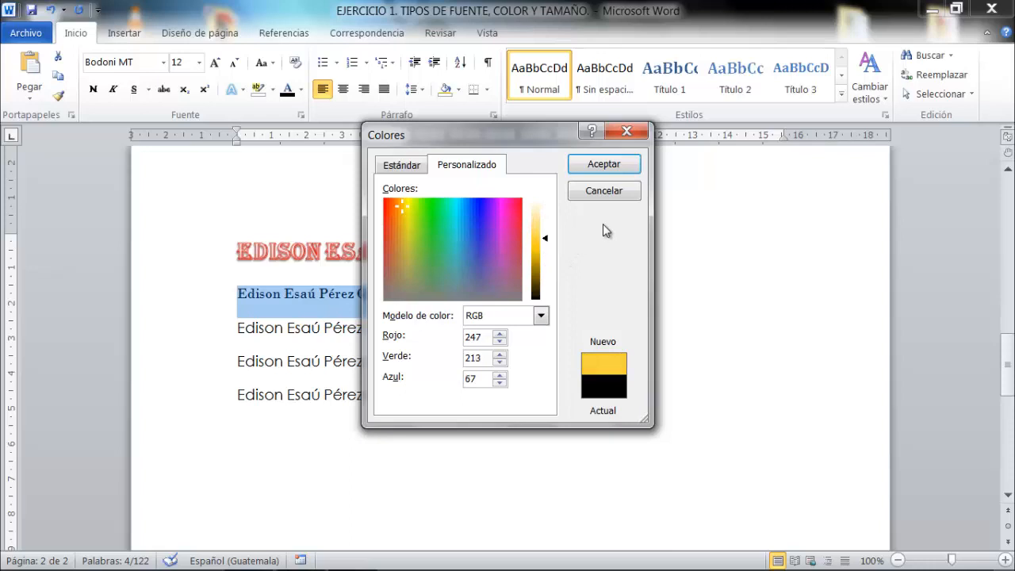
{"action": "left_click", "coordinate": [604, 165]}
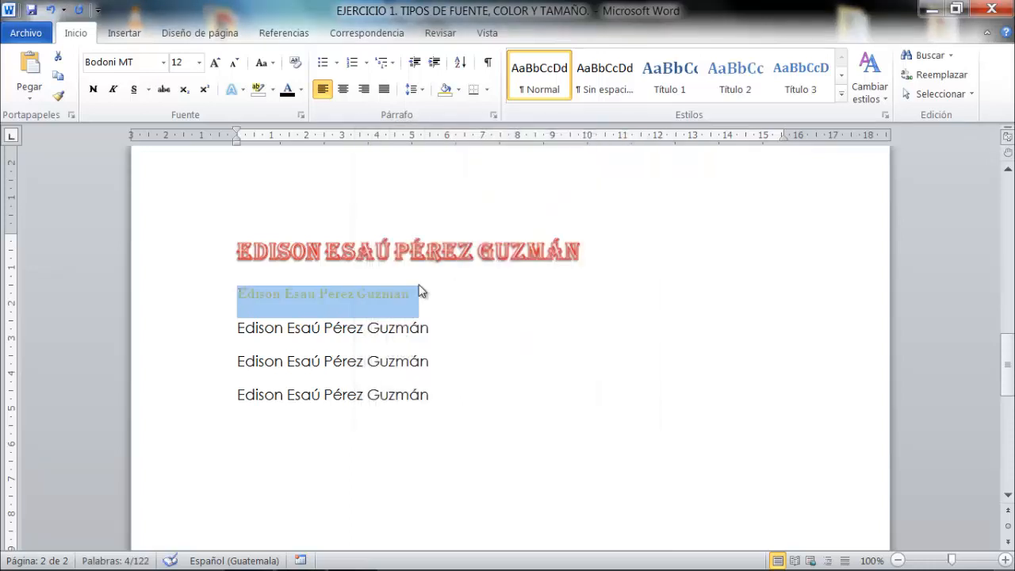
Delete the ninth and tenth name lines below the eighth one.
{"action": "left_click", "coordinate": [218, 324]}
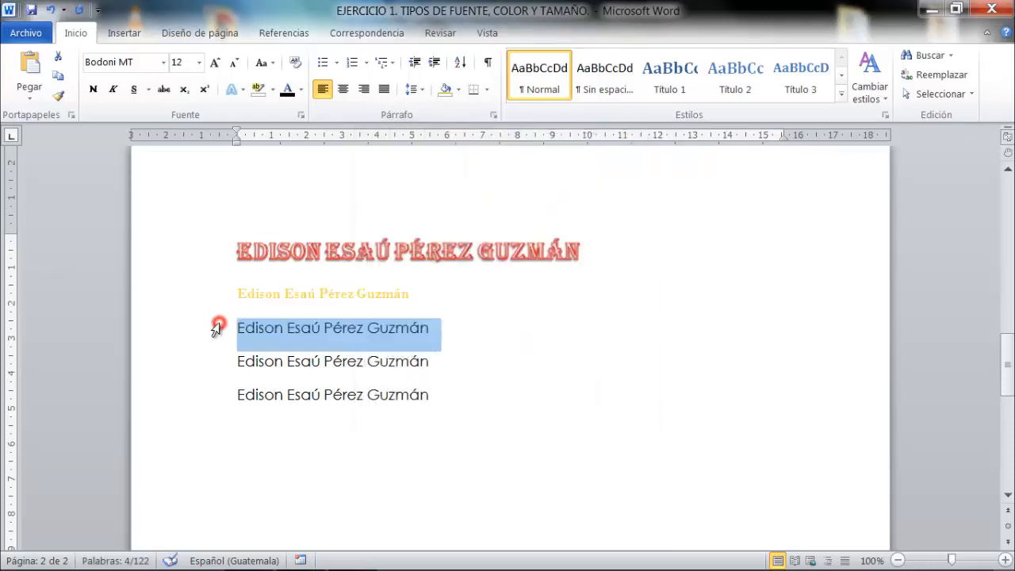
{"action": "left_click_drag", "start_coordinate": [432, 398], "coordinate": [236, 363]}
{"action": "key", "text": "Delete"}
Set the font of the eighth name line to Script MT Bold and undo the accidental first-line indent.
{"action": "left_click", "coordinate": [223, 328]}
{"action": "left_click", "coordinate": [263, 327]}
{"action": "left_click", "coordinate": [206, 329]}
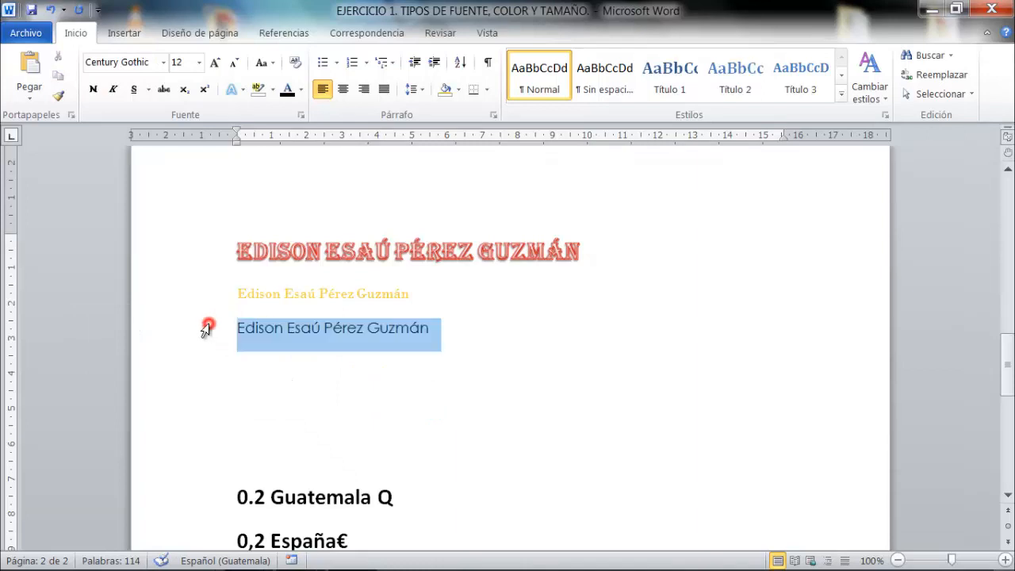
{"action": "left_click", "coordinate": [161, 65]}
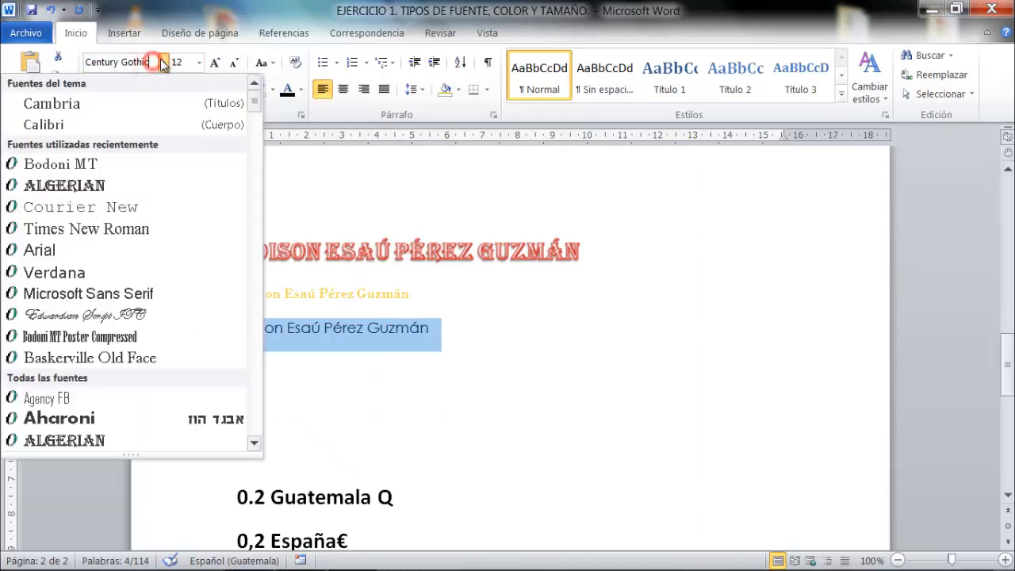
{"action": "left_click", "coordinate": [160, 64]}
{"action": "left_click", "coordinate": [111, 63]}
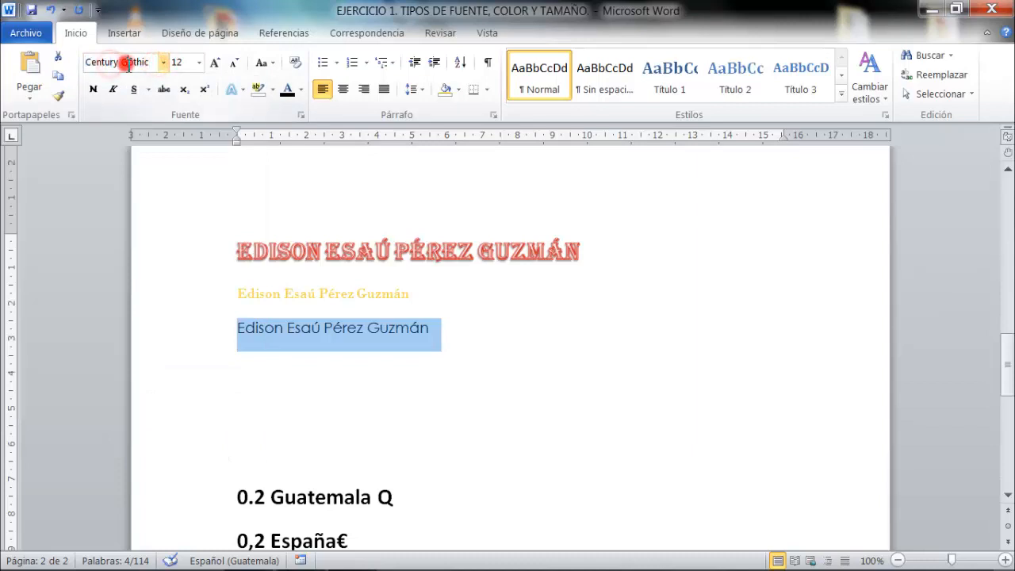
{"action": "type", "text": "Script MT Bold"}
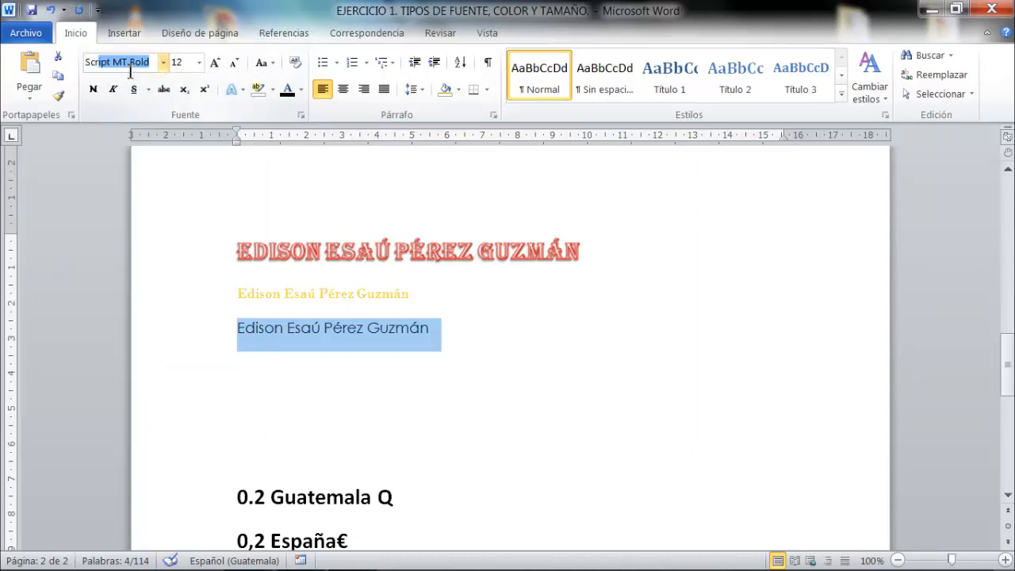
{"action": "key", "text": "Return"}
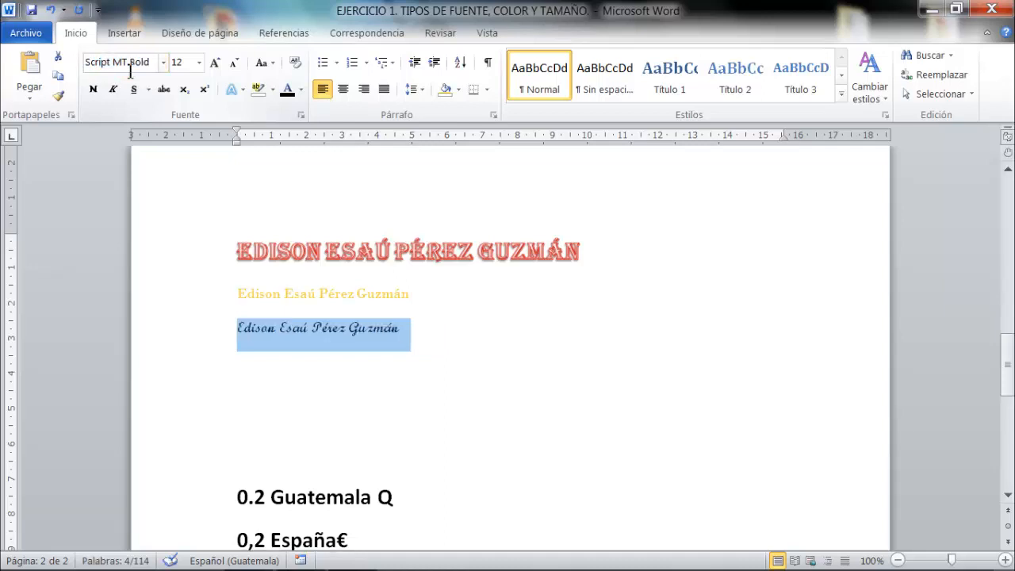
{"action": "key", "text": "Tab"}
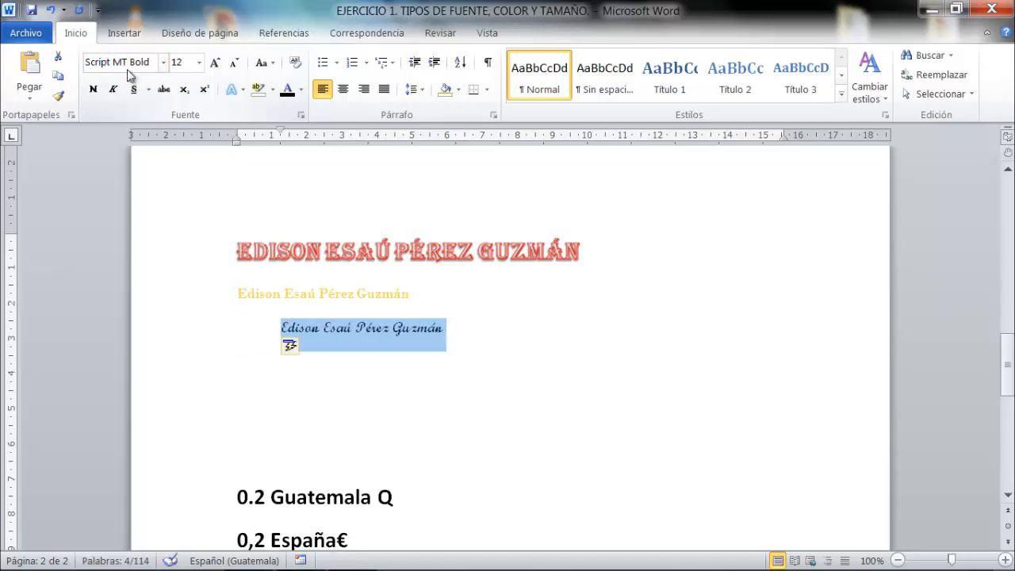
{"action": "key", "text": "ctrl+z"}
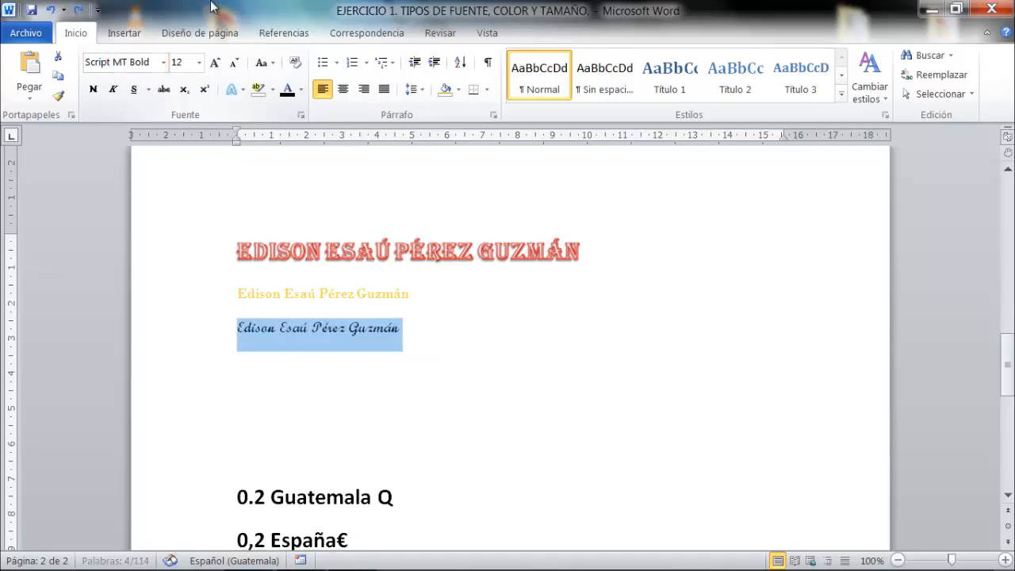
Set the eighth name line to font size 26 and give it a custom reddish-brown font colour.
{"action": "left_click", "coordinate": [198, 64]}
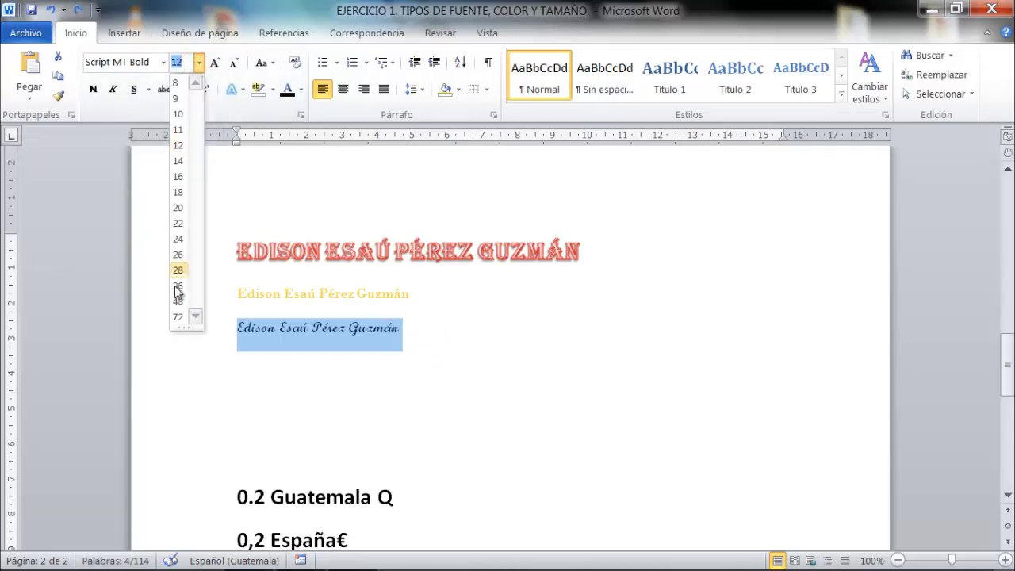
{"action": "left_click", "coordinate": [178, 254]}
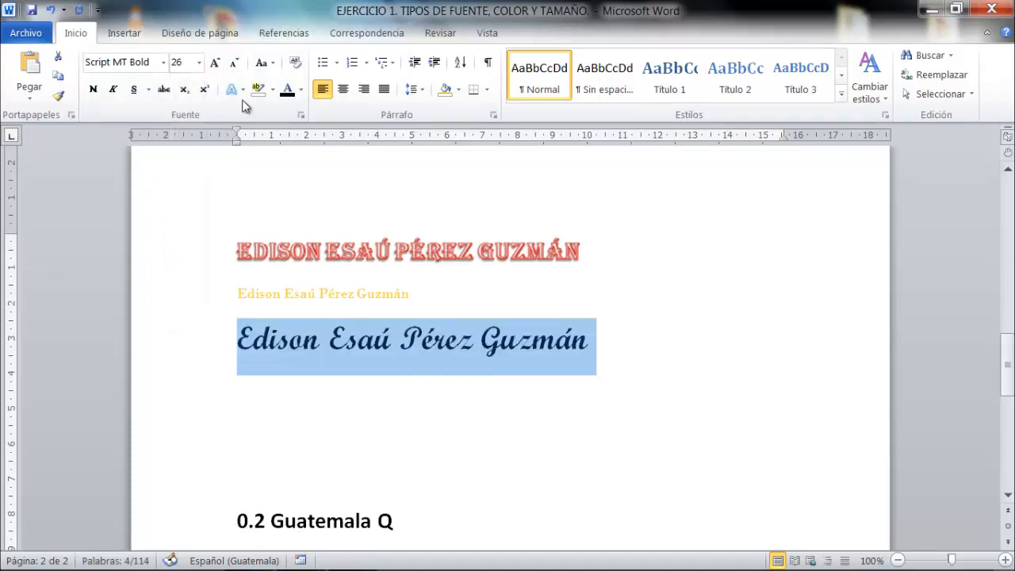
{"action": "left_click", "coordinate": [301, 90]}
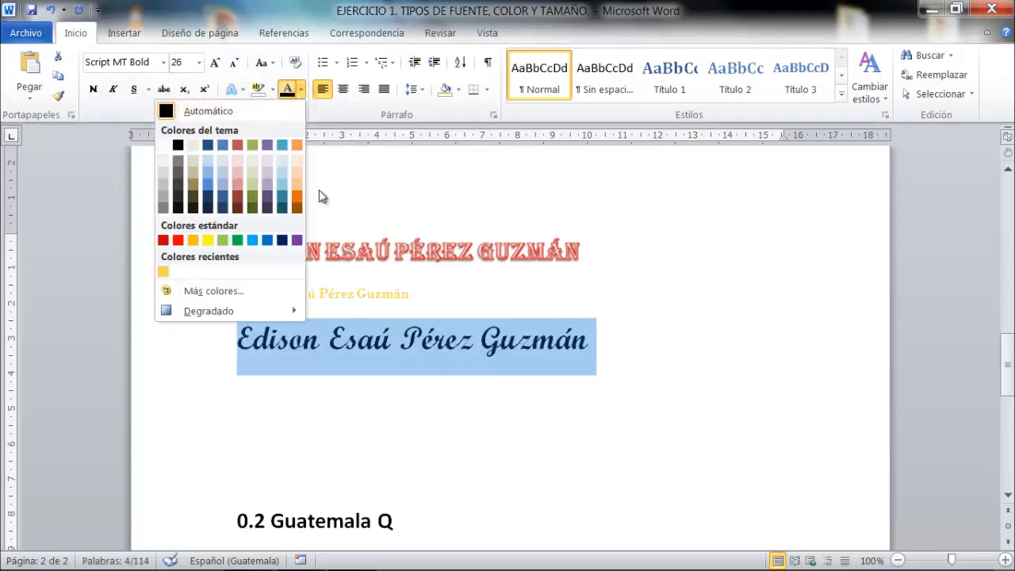
{"action": "left_click", "coordinate": [236, 291]}
{"action": "left_click", "coordinate": [465, 164]}
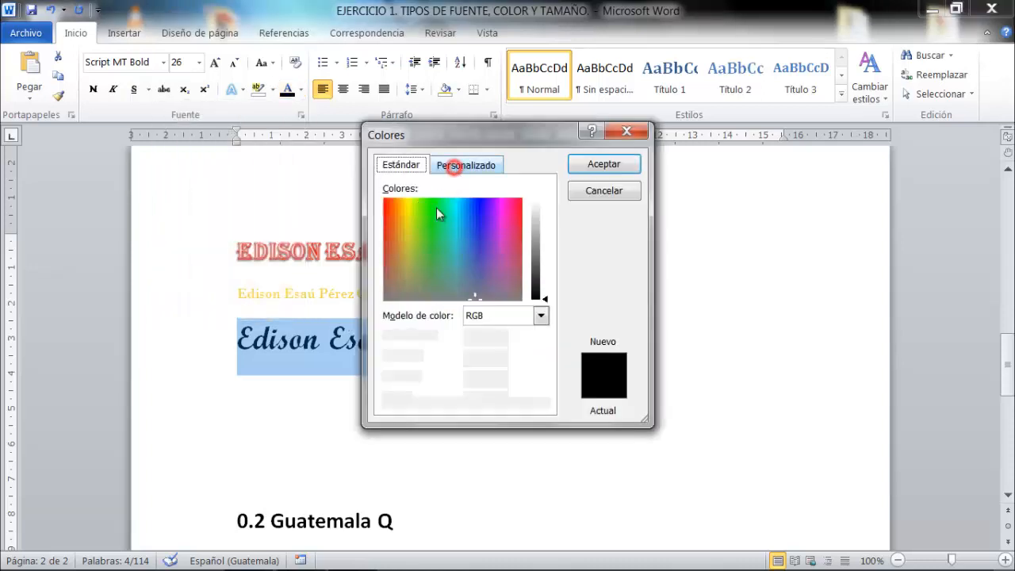
{"action": "left_click", "coordinate": [535, 246]}
{"action": "left_click", "coordinate": [606, 164]}
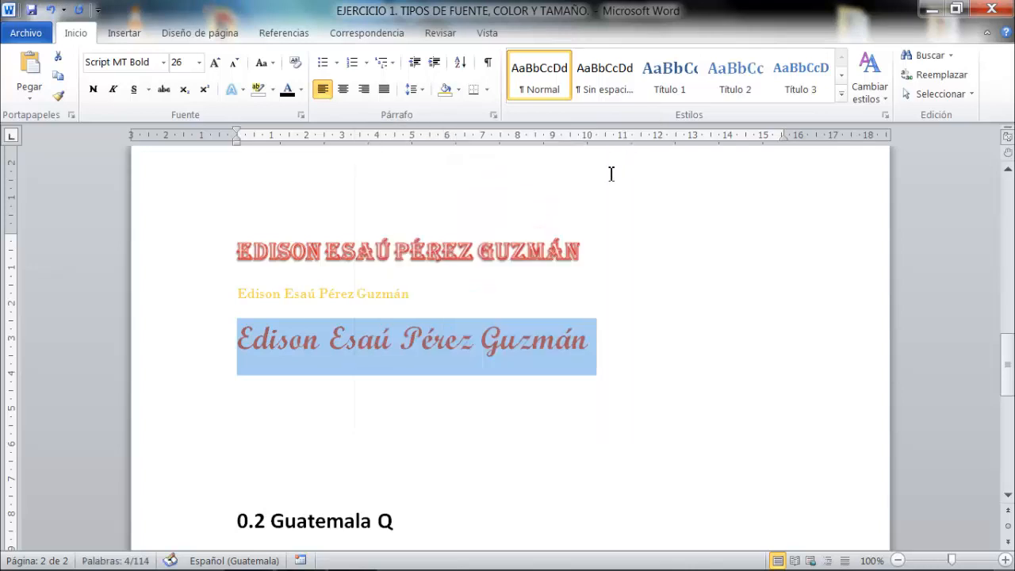
{"action": "left_click", "coordinate": [627, 362]}
Select the whole closing line "GRACIAS POR VER ESTE VIDEO, ESPERO SEA AYUDA." without the blank line above it.
{"action": "scroll", "coordinate": [472, 380], "scroll_direction": "down", "scroll_amount": 7}
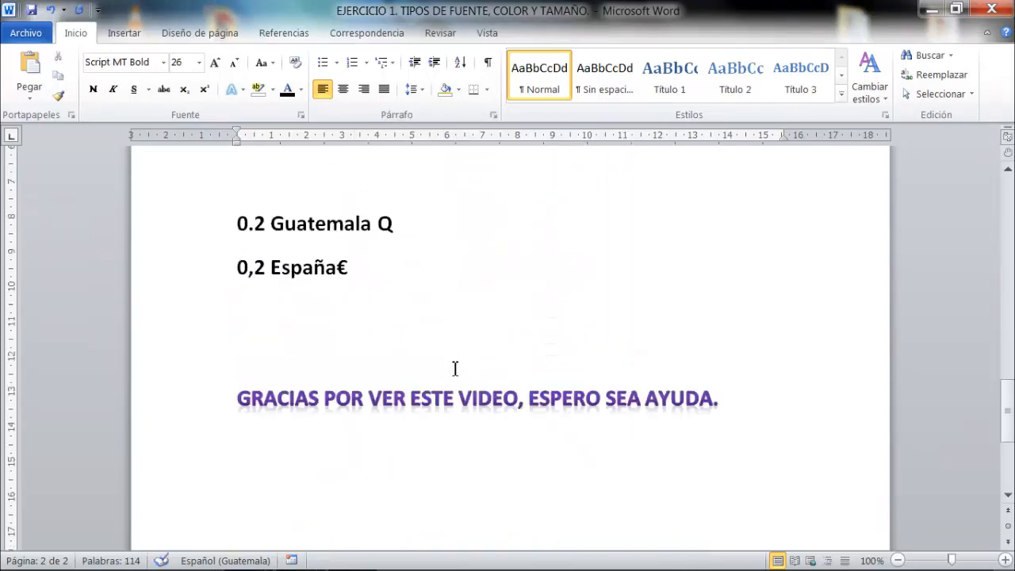
{"action": "left_click", "coordinate": [222, 392]}
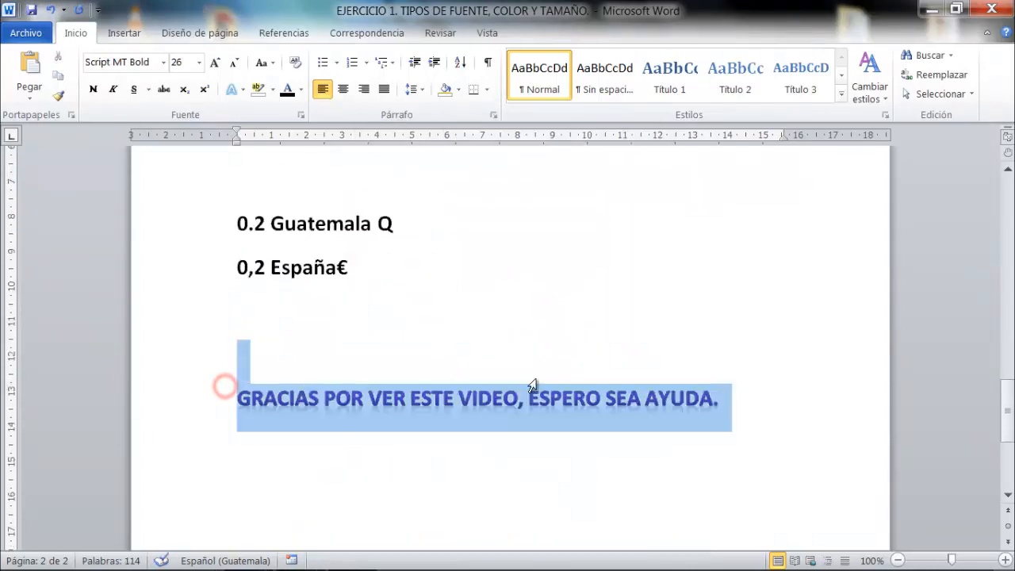
{"action": "left_click", "coordinate": [744, 398]}
{"action": "triple_click", "coordinate": [412, 398]}
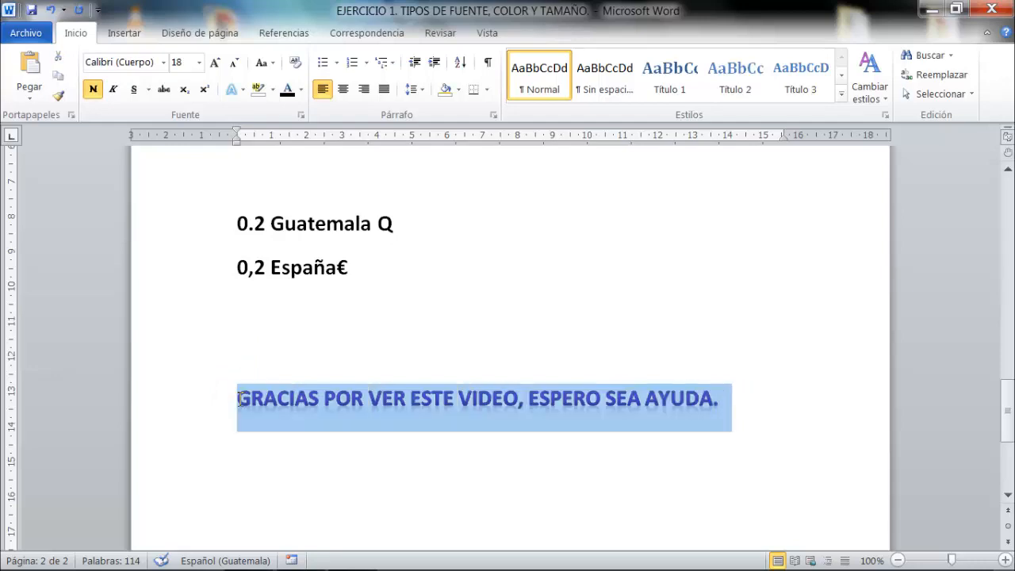